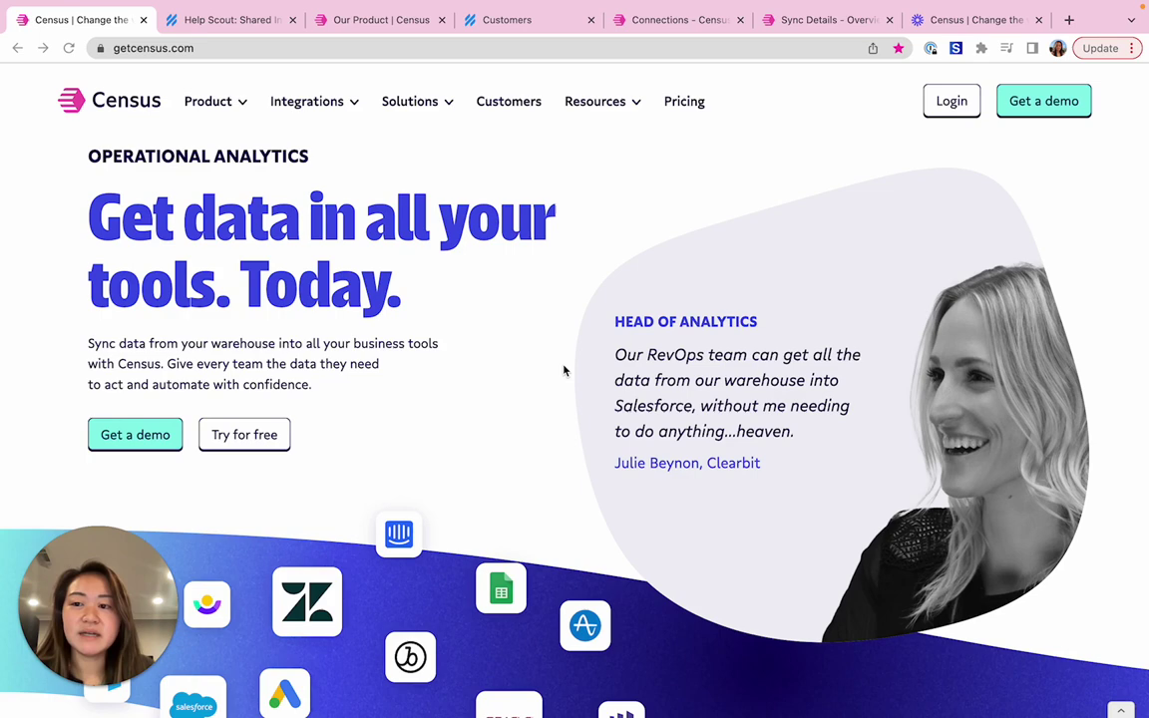
- Switch from the Census homepage to the Help Scout: Shared Inbox tab
{"action": "left_click", "coordinate": [230, 21]}
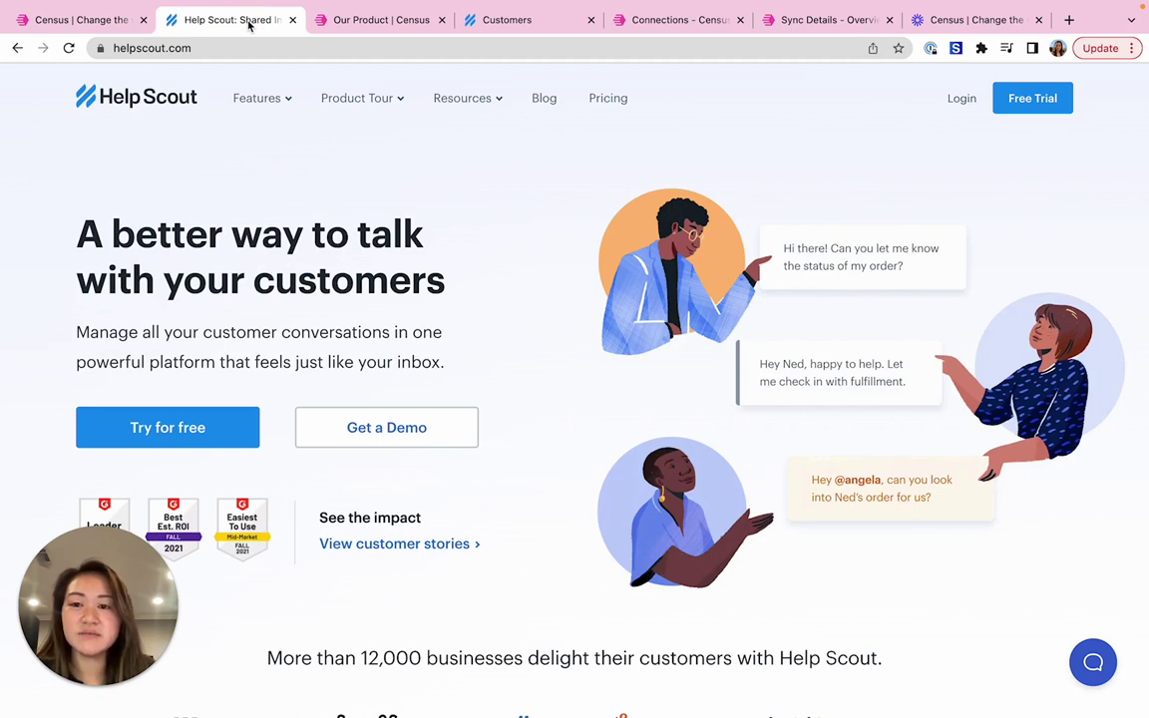
- Switch to the Our Product | Census tab showing the warehouse-to-tools data flow diagram
{"action": "left_click", "coordinate": [403, 18]}
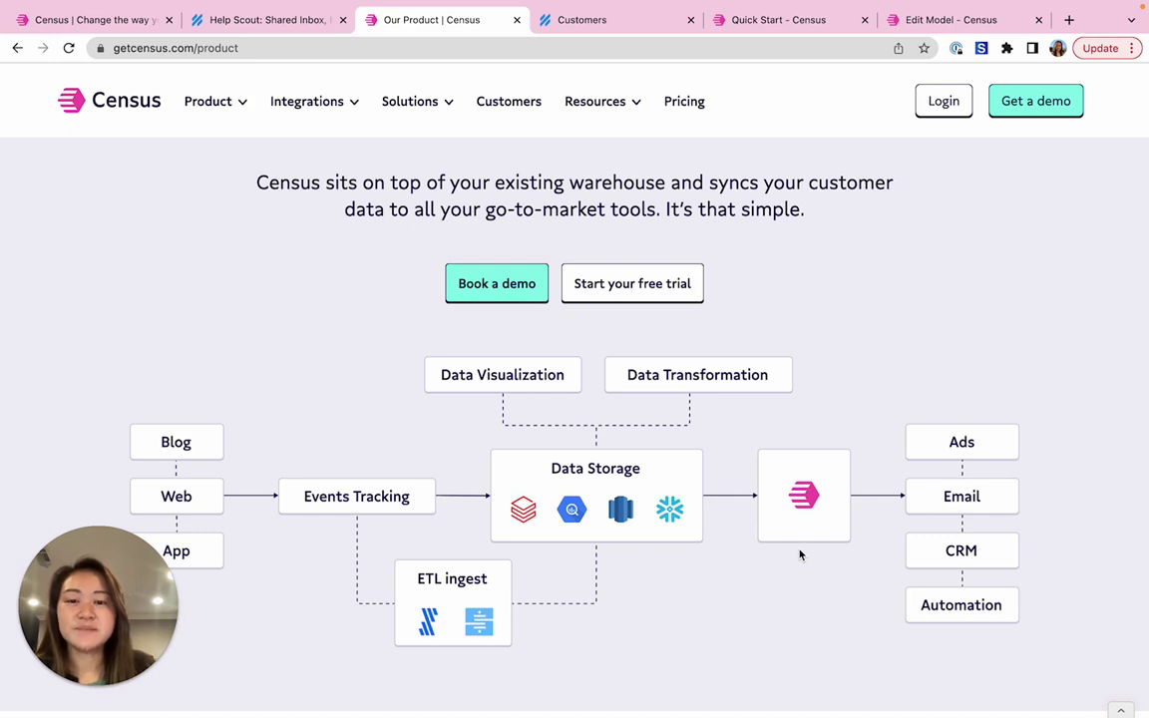
{"action": "left_click", "coordinate": [561, 19]}
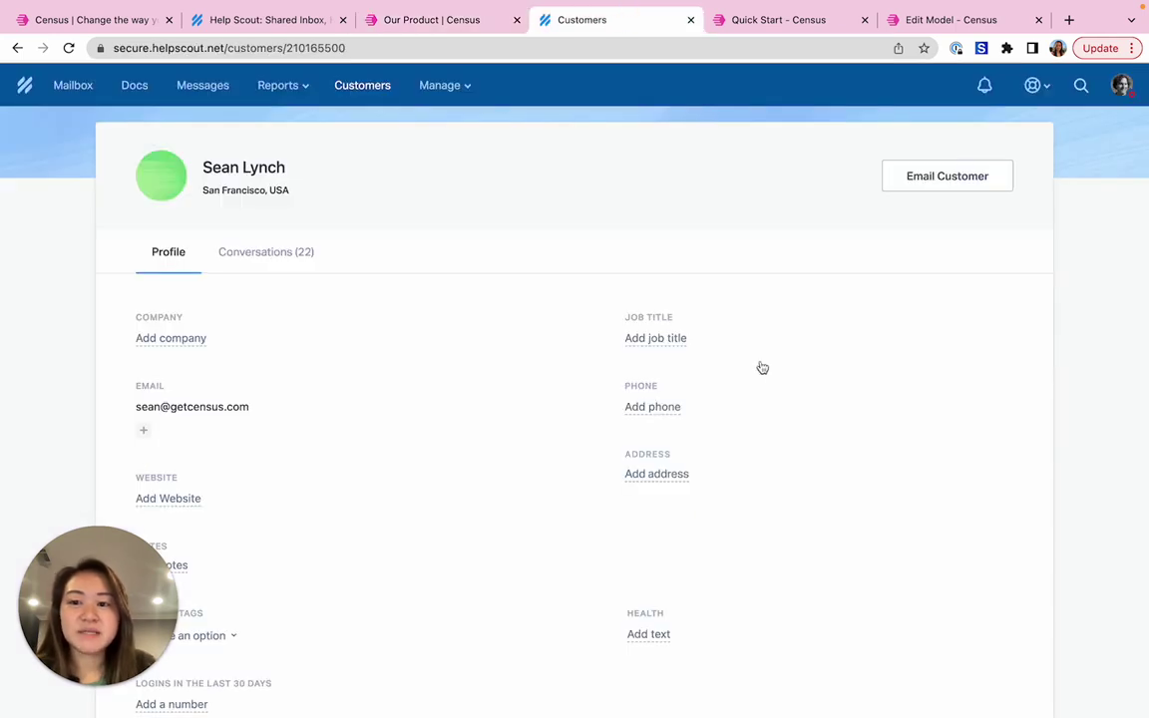
{"action": "scroll", "coordinate": [769, 376], "scroll_direction": "down", "scroll_amount": 1}
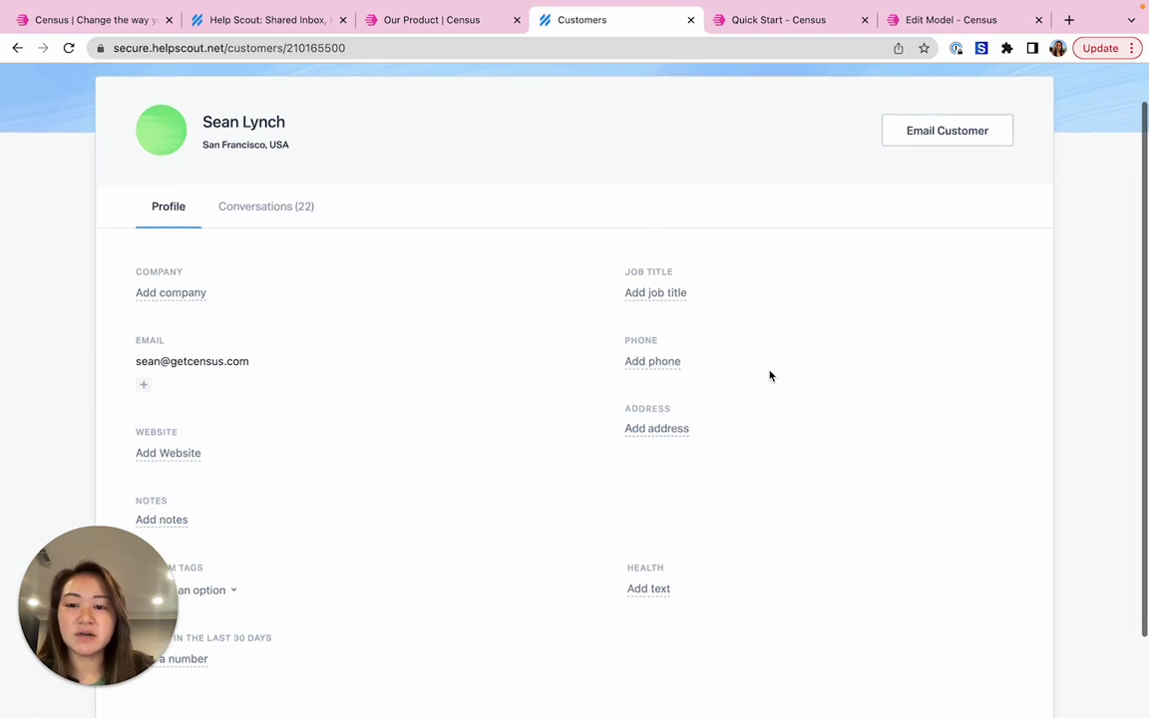
{"action": "scroll", "coordinate": [545, 327], "scroll_direction": "down", "scroll_amount": 2}
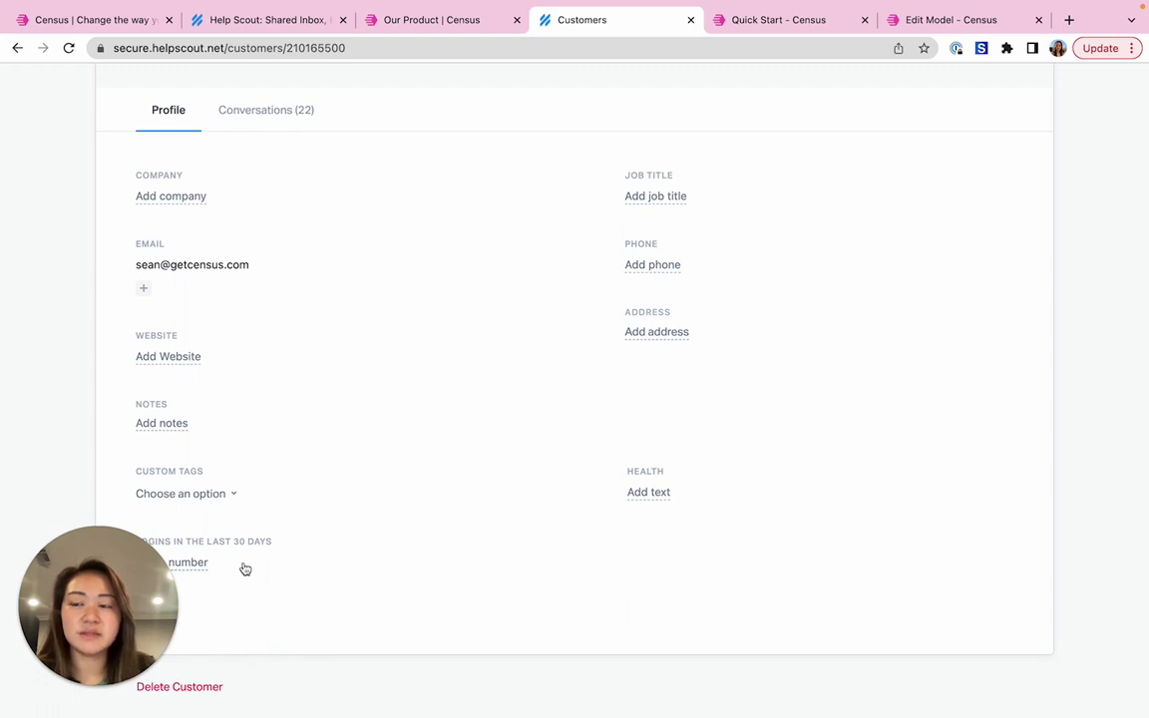
- On the Census Quick Start page, begin adding a Snowflake source and attempt to connect it
{"action": "left_click", "coordinate": [777, 26]}
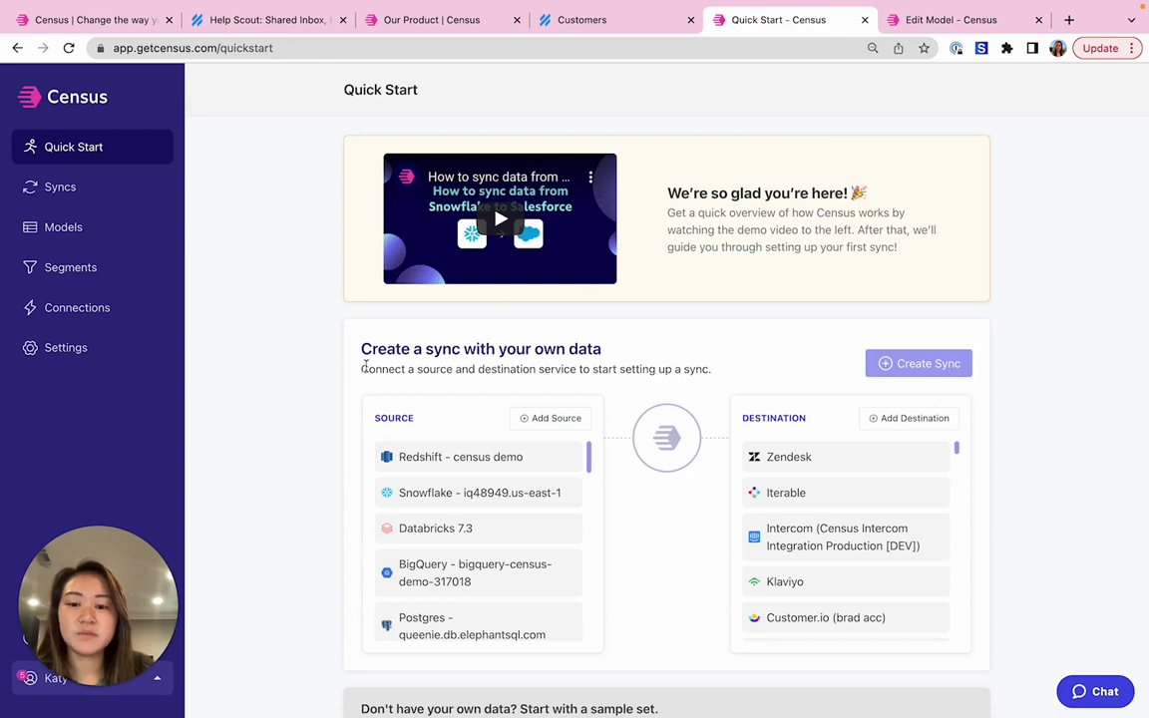
{"action": "scroll", "coordinate": [323, 387], "scroll_direction": "down", "scroll_amount": 1}
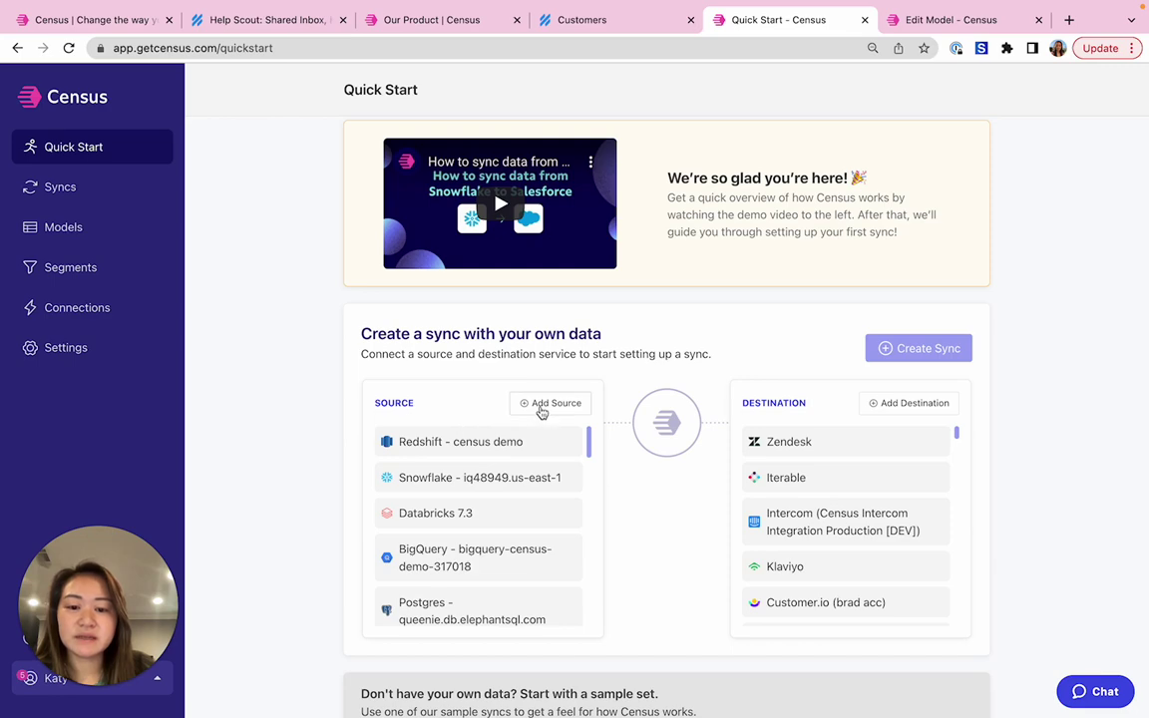
{"action": "left_click", "coordinate": [542, 404]}
{"action": "scroll", "coordinate": [541, 413], "scroll_direction": "down", "scroll_amount": 3}
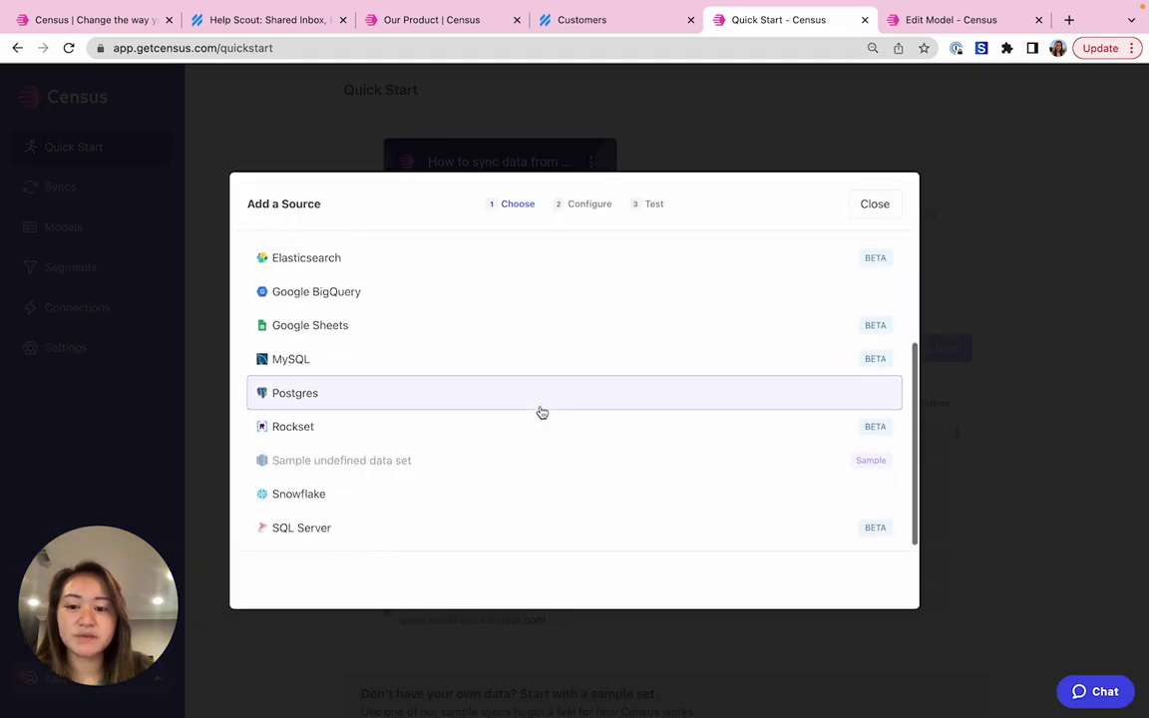
{"action": "left_click", "coordinate": [503, 489]}
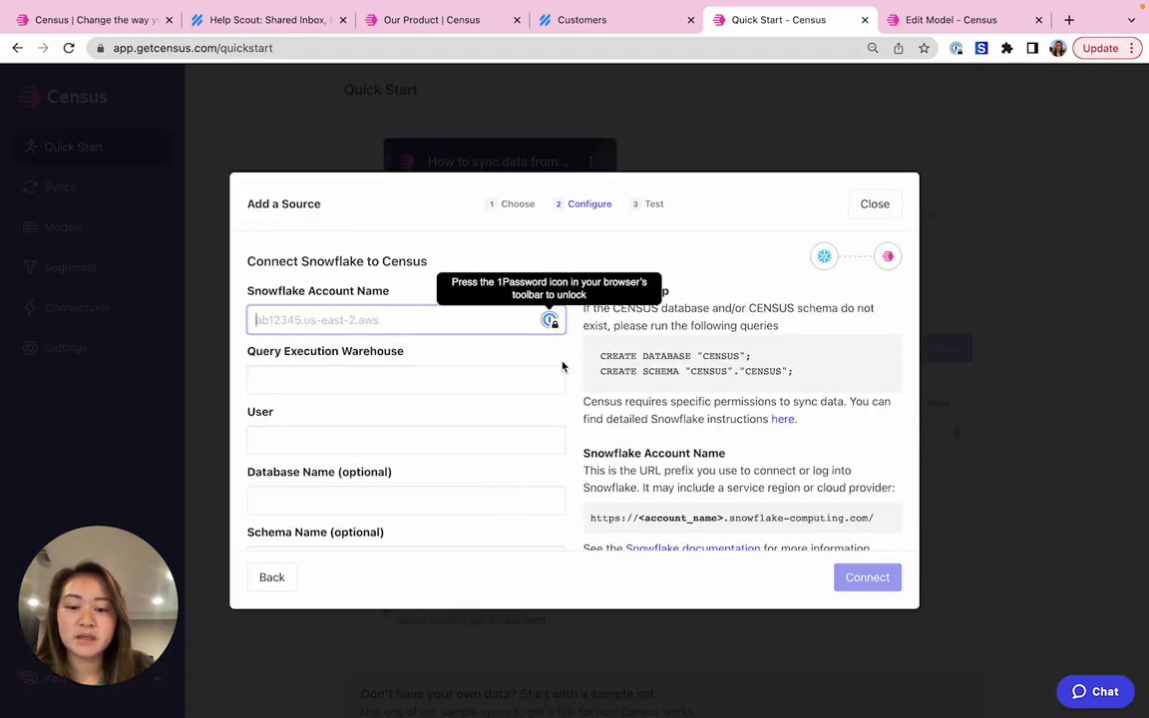
{"action": "scroll", "coordinate": [561, 364], "scroll_direction": "down", "scroll_amount": 2}
{"action": "scroll", "coordinate": [562, 360], "scroll_direction": "down", "scroll_amount": 1}
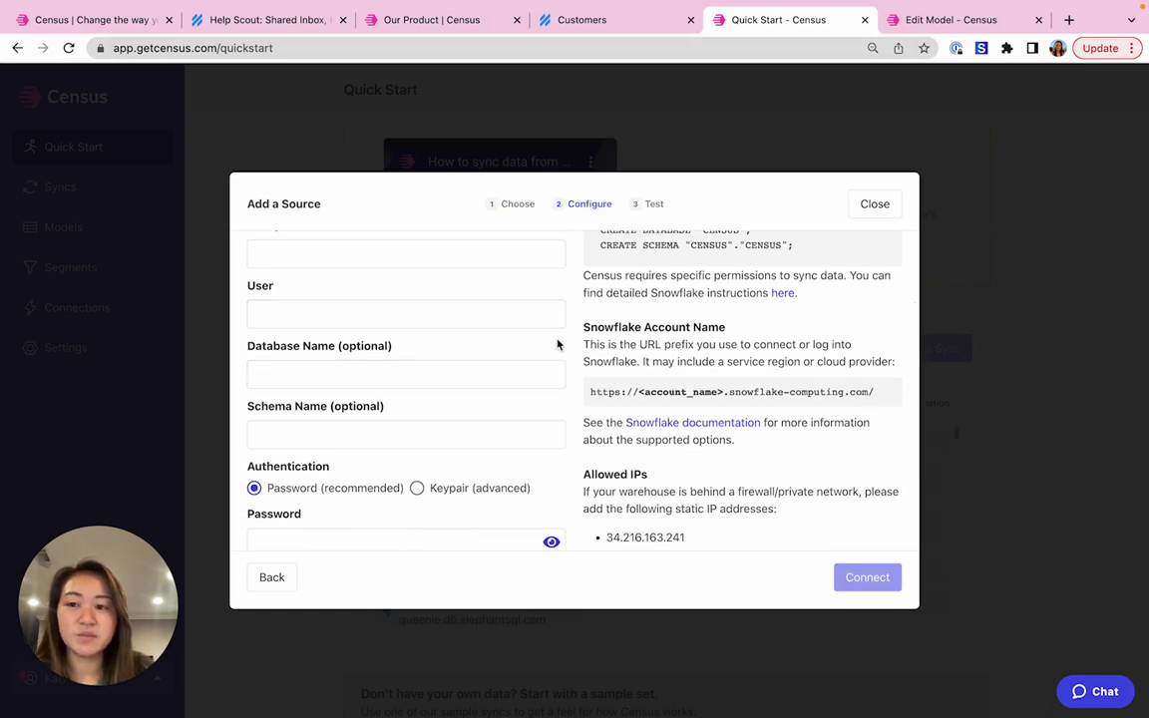
{"action": "scroll", "coordinate": [557, 344], "scroll_direction": "down", "scroll_amount": 1}
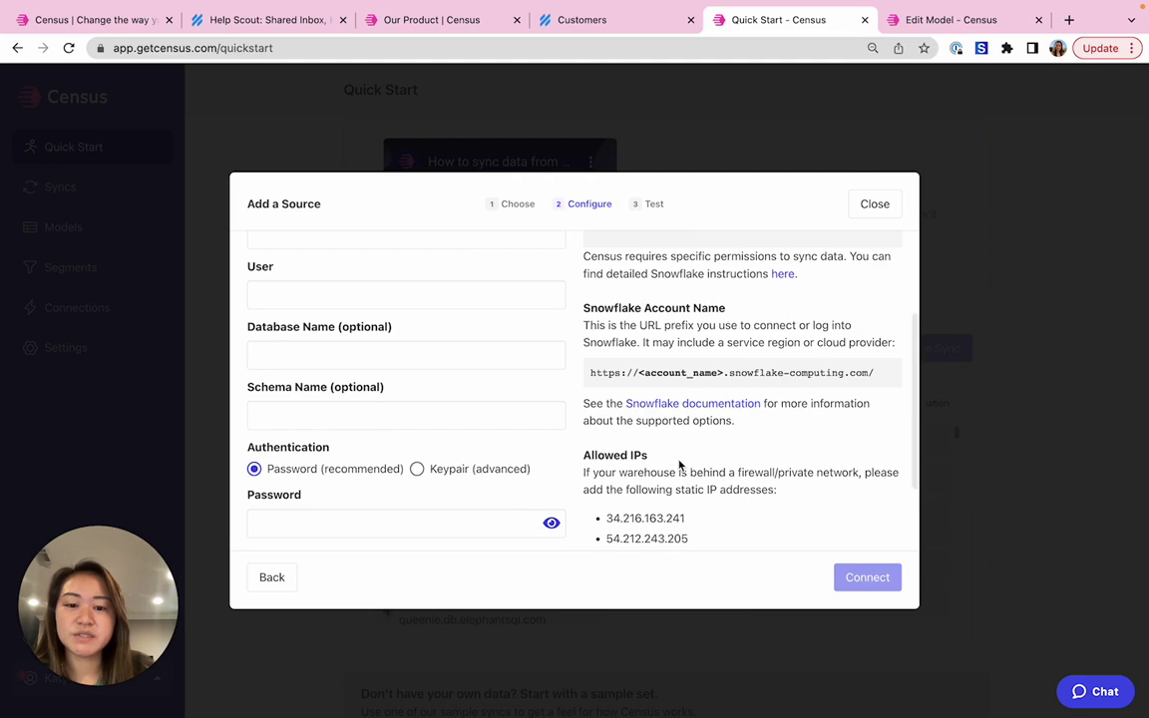
{"action": "left_click", "coordinate": [864, 576]}
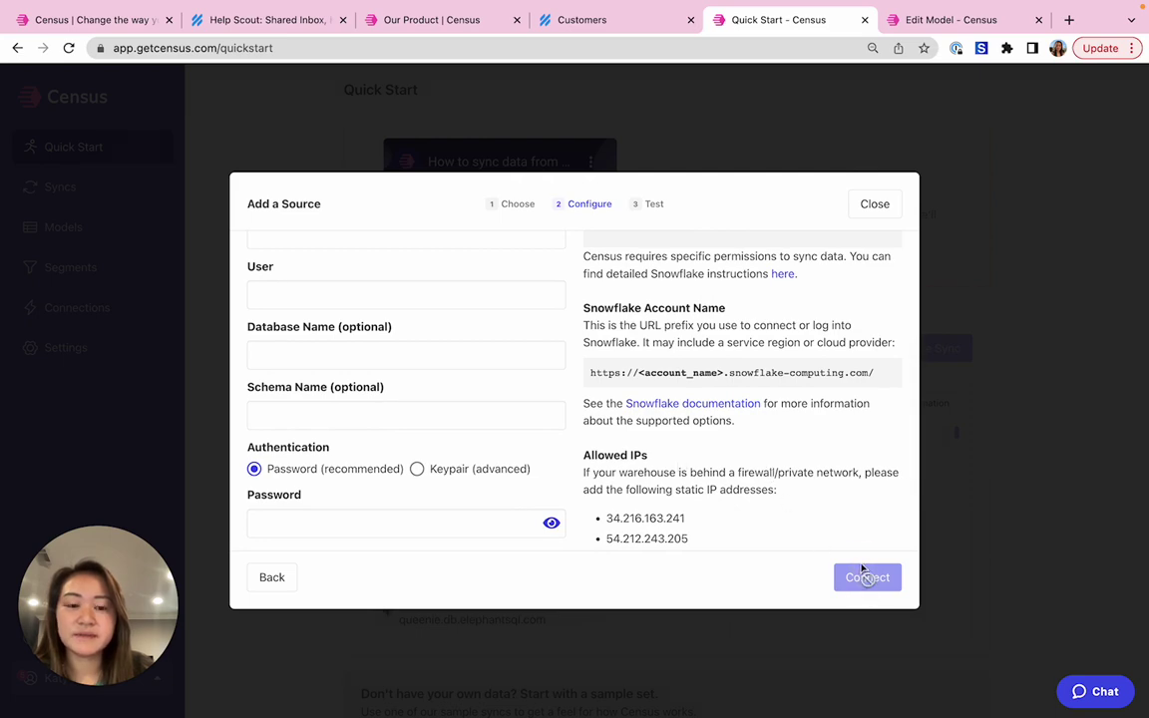
{"action": "scroll", "coordinate": [889, 227], "scroll_direction": "down", "scroll_amount": 1}
- Close the Snowflake setup and add HelpScout as a destination connection, authorizing Census access
{"action": "left_click", "coordinate": [875, 205]}
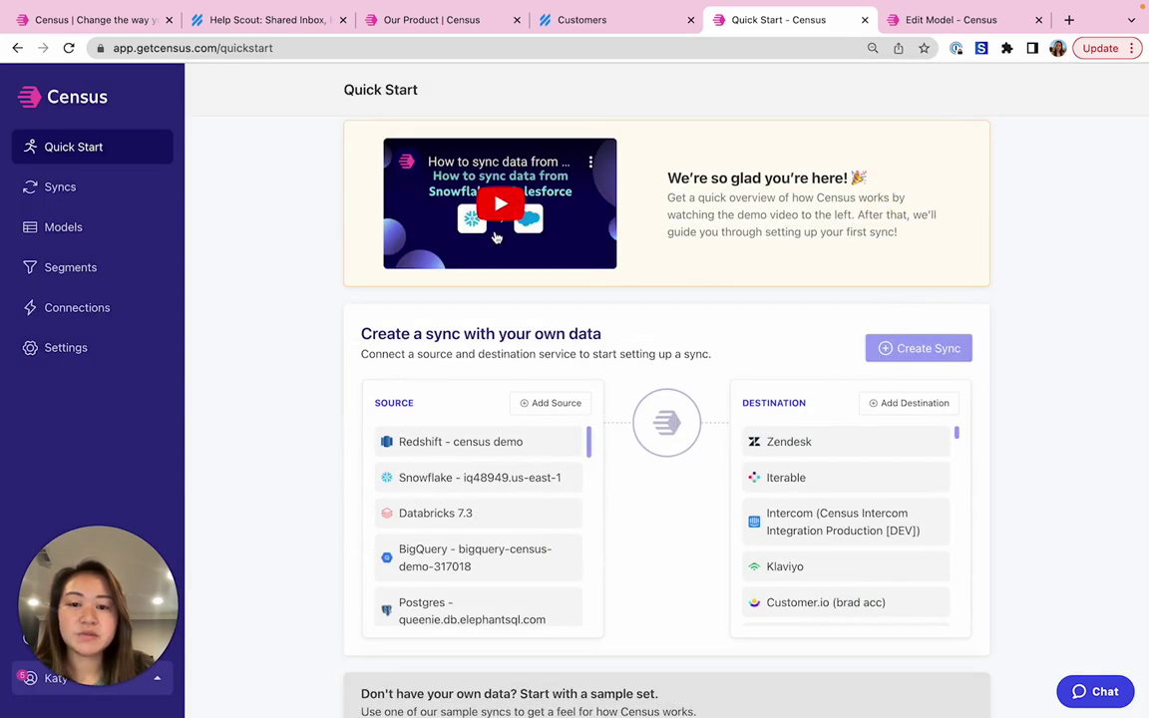
{"action": "left_click", "coordinate": [109, 306]}
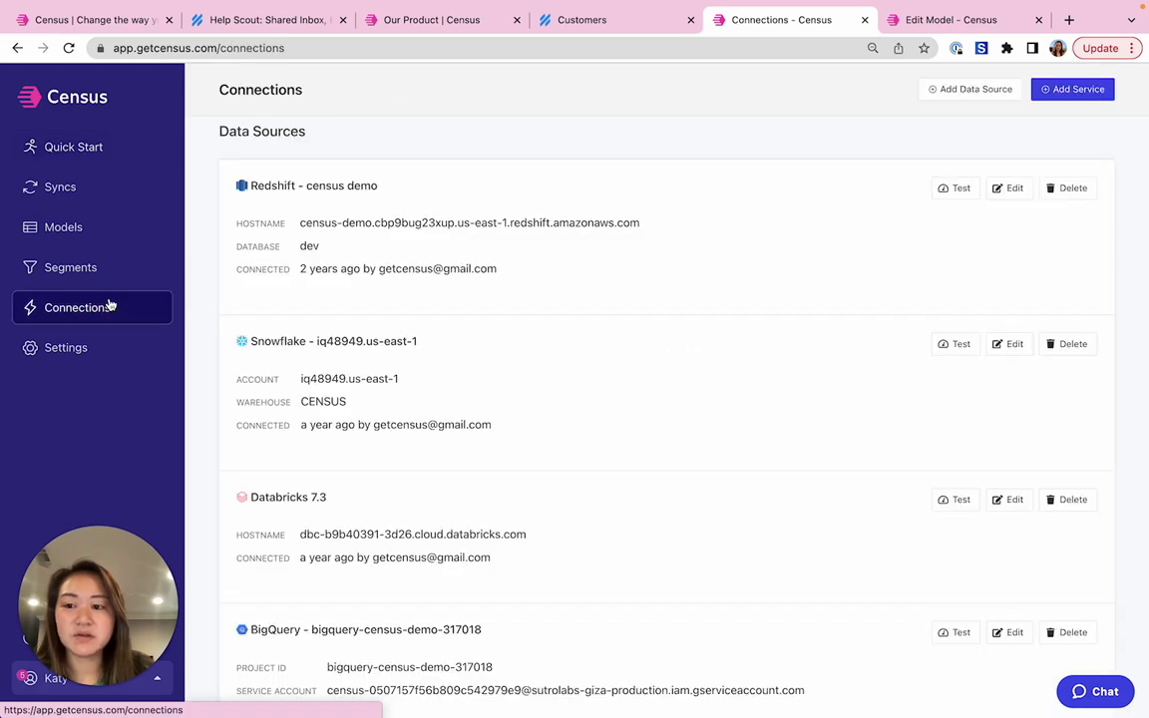
{"action": "left_click", "coordinate": [1065, 91]}
{"action": "type", "text": "help"}
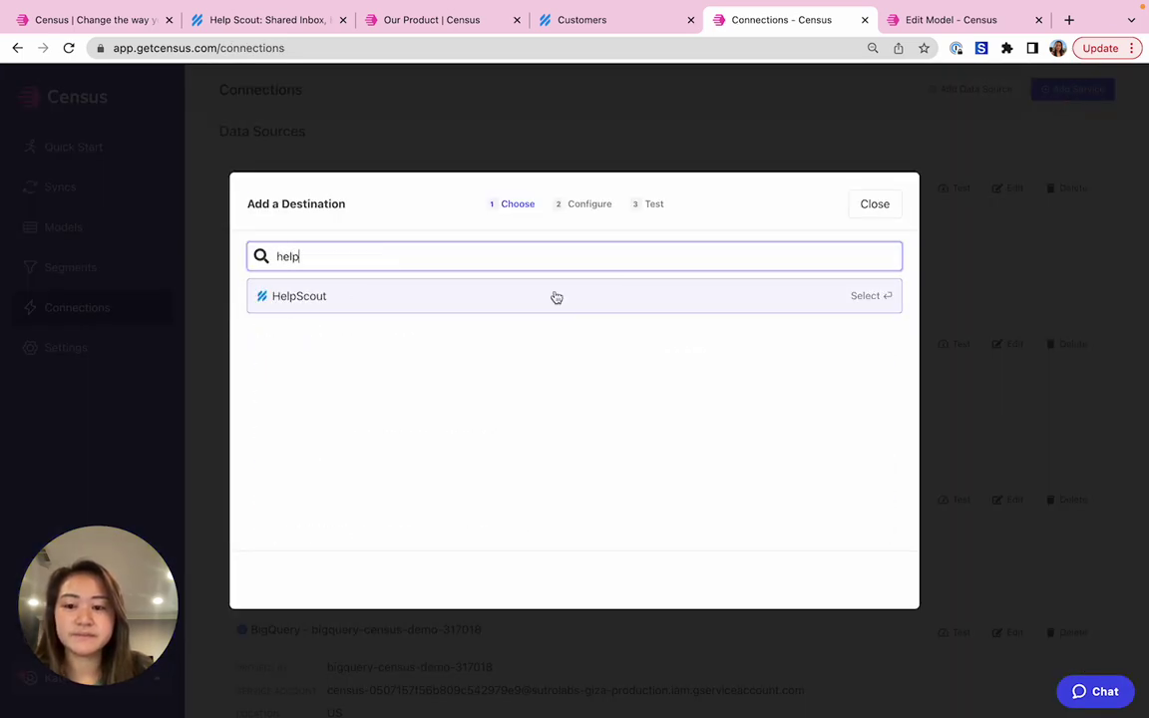
{"action": "left_click", "coordinate": [539, 297]}
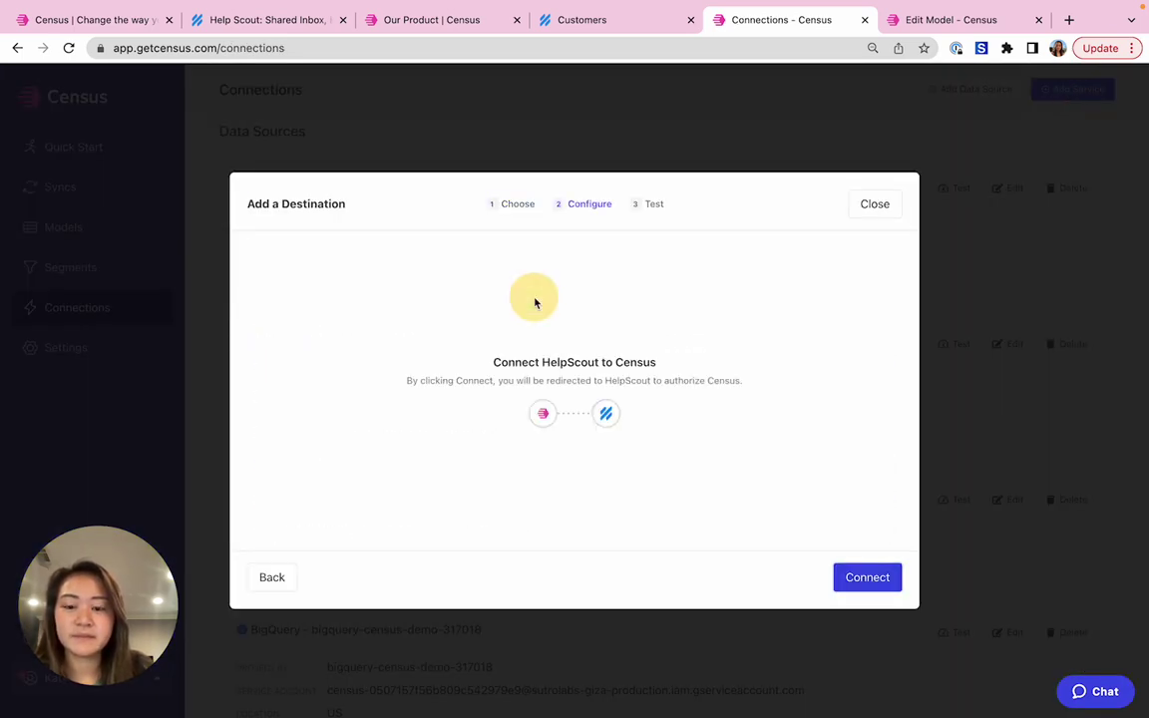
{"action": "left_click", "coordinate": [865, 580]}
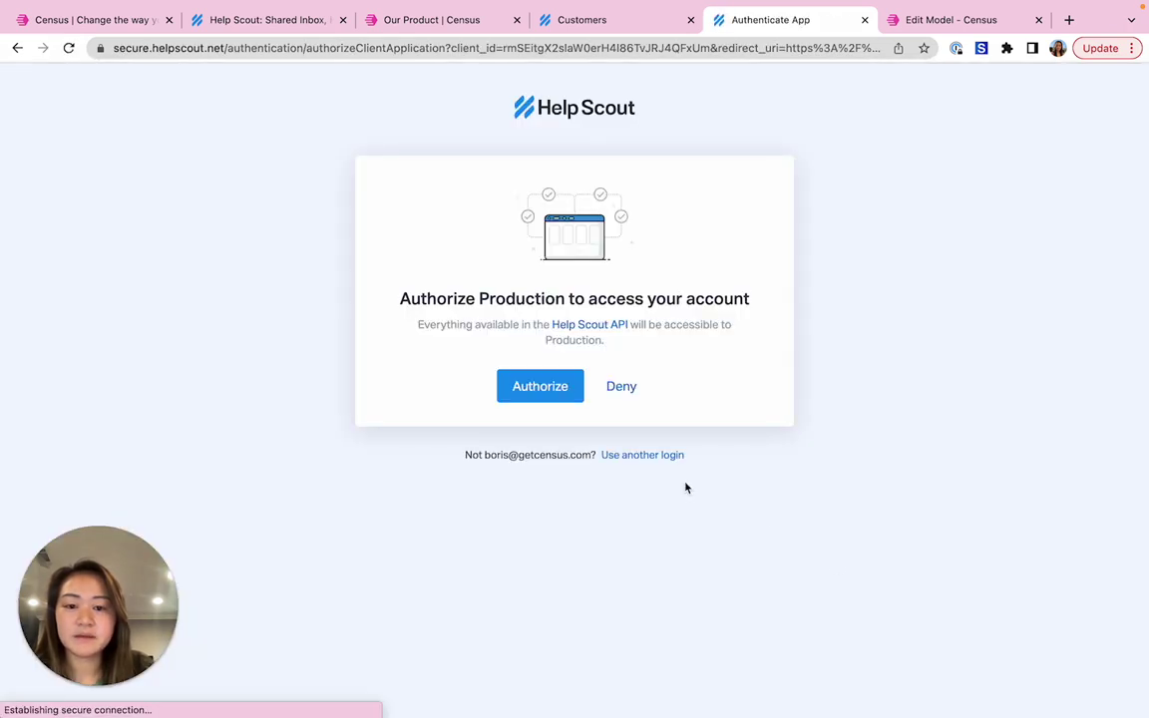
{"action": "left_click", "coordinate": [533, 395]}
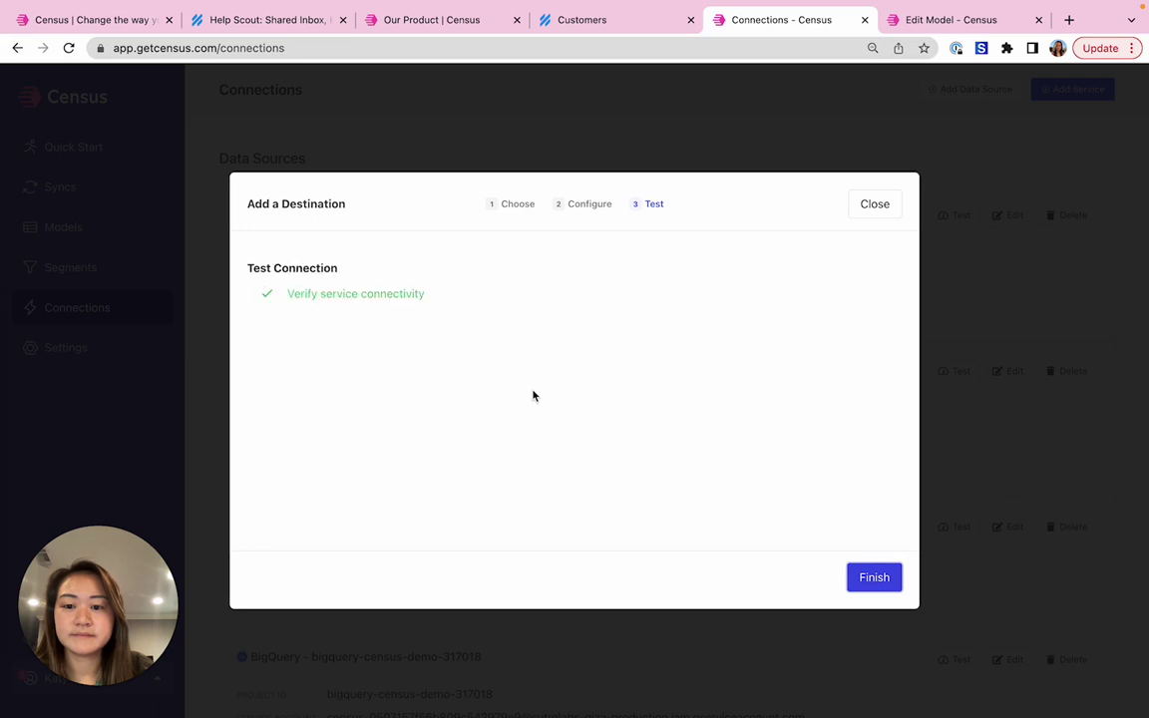
- Review the Fictional Characters Customer List model's query, then go to the Syncs list
{"action": "left_click", "coordinate": [944, 22]}
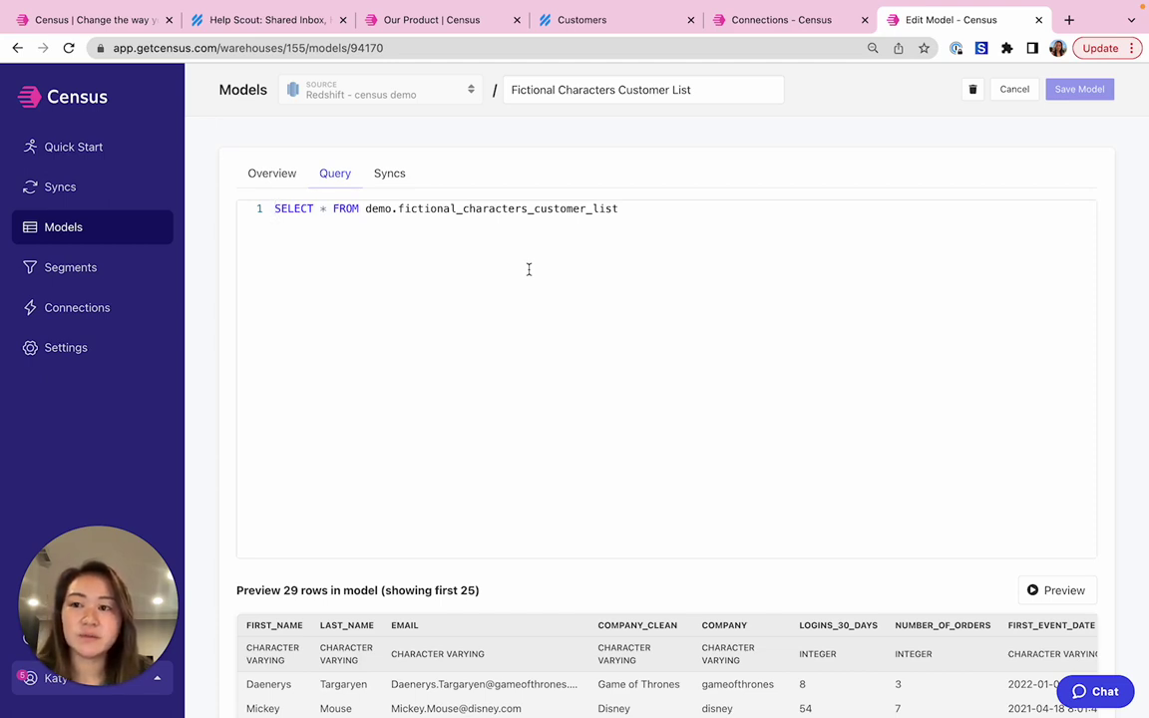
{"action": "left_click", "coordinate": [87, 194]}
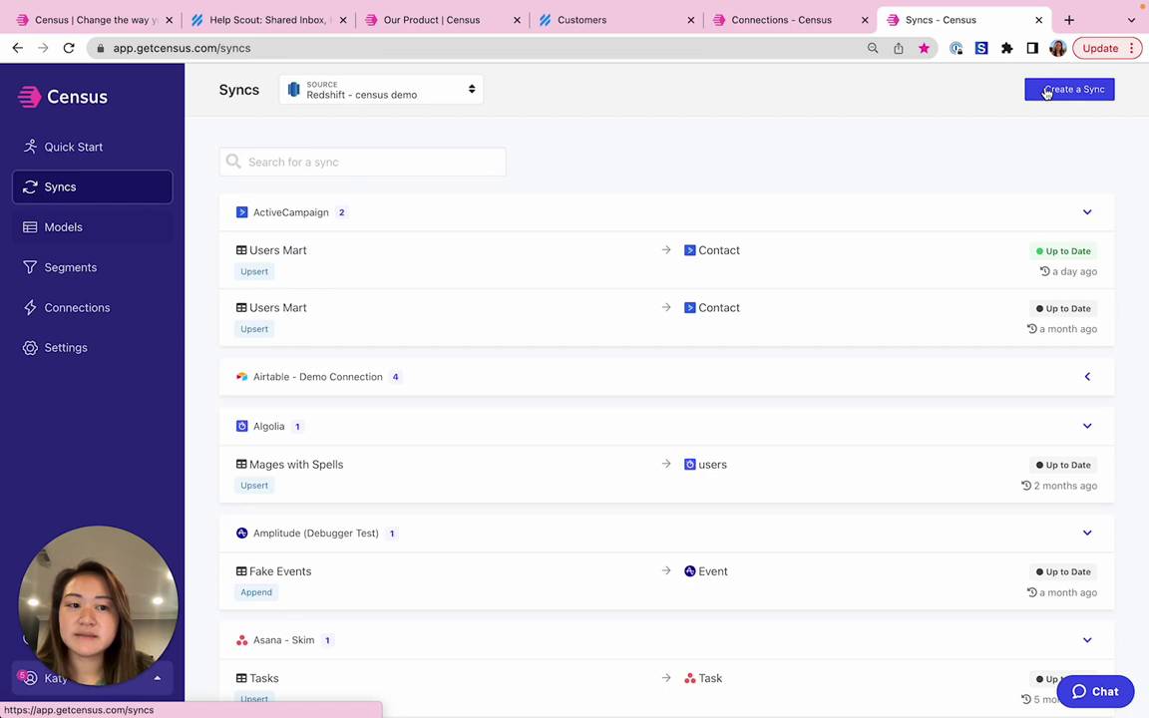
- Start a new sync with Fictional Characters Customer List as the source model
{"action": "left_click", "coordinate": [1047, 92]}
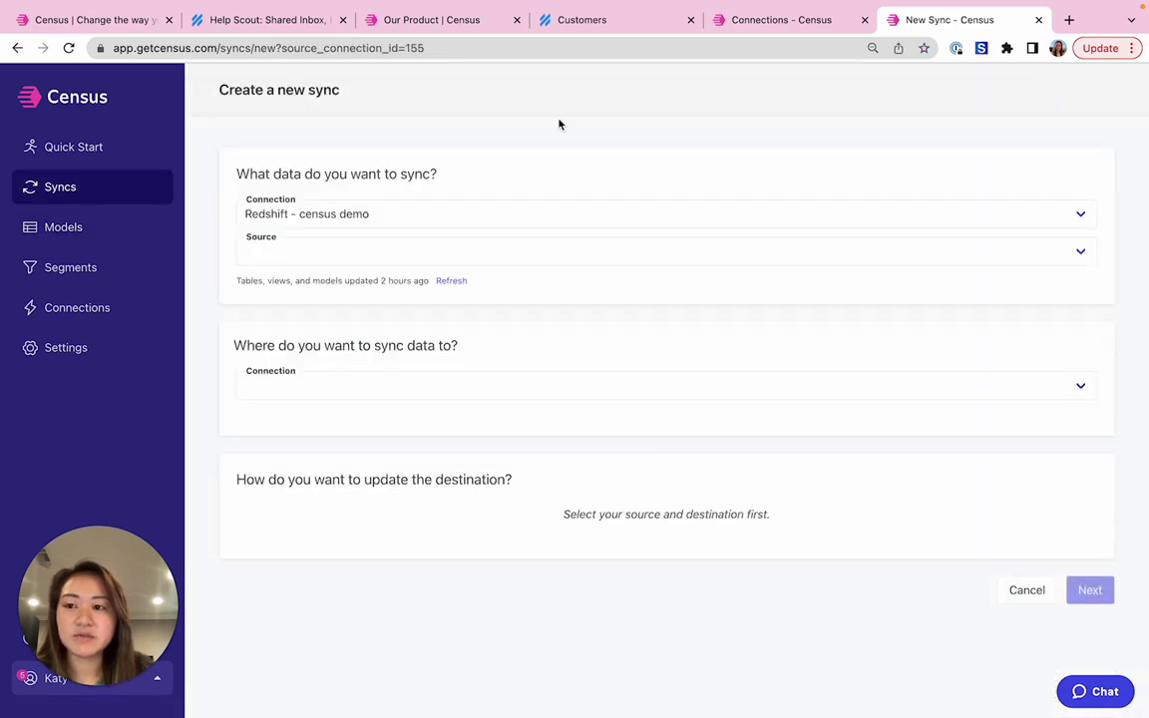
{"action": "left_click", "coordinate": [397, 253]}
{"action": "key", "text": "f"}
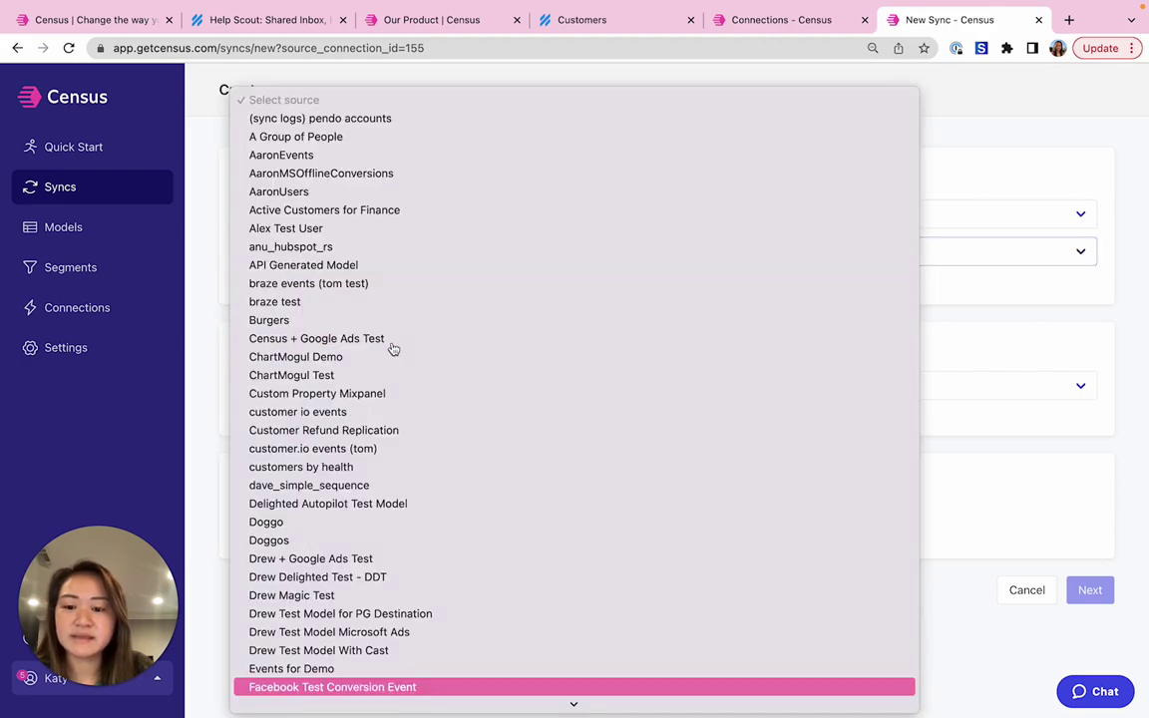
{"action": "scroll", "coordinate": [394, 351], "scroll_direction": "down", "scroll_amount": 3}
{"action": "scroll", "coordinate": [380, 582], "scroll_direction": "down", "scroll_amount": 3}
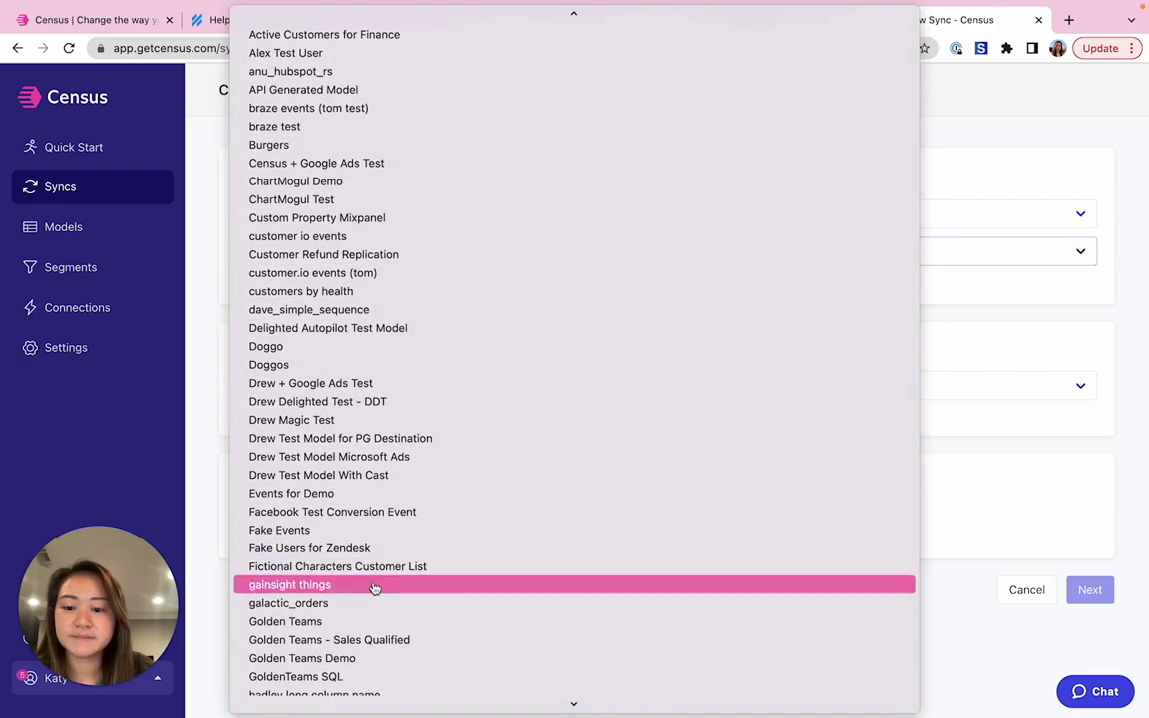
{"action": "left_click", "coordinate": [360, 578]}
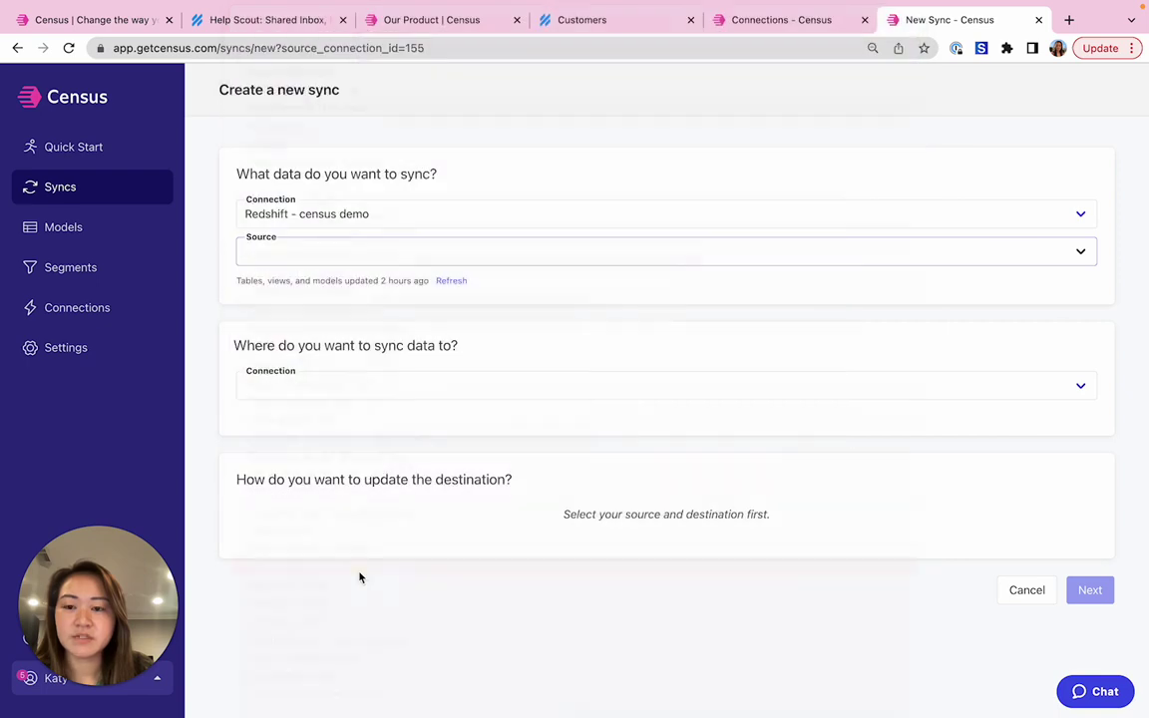
- Set the sync destination to HelpScout's Customer object using Update or Create mode
{"action": "left_click", "coordinate": [385, 391]}
{"action": "scroll", "coordinate": [393, 479], "scroll_direction": "down", "scroll_amount": 10}
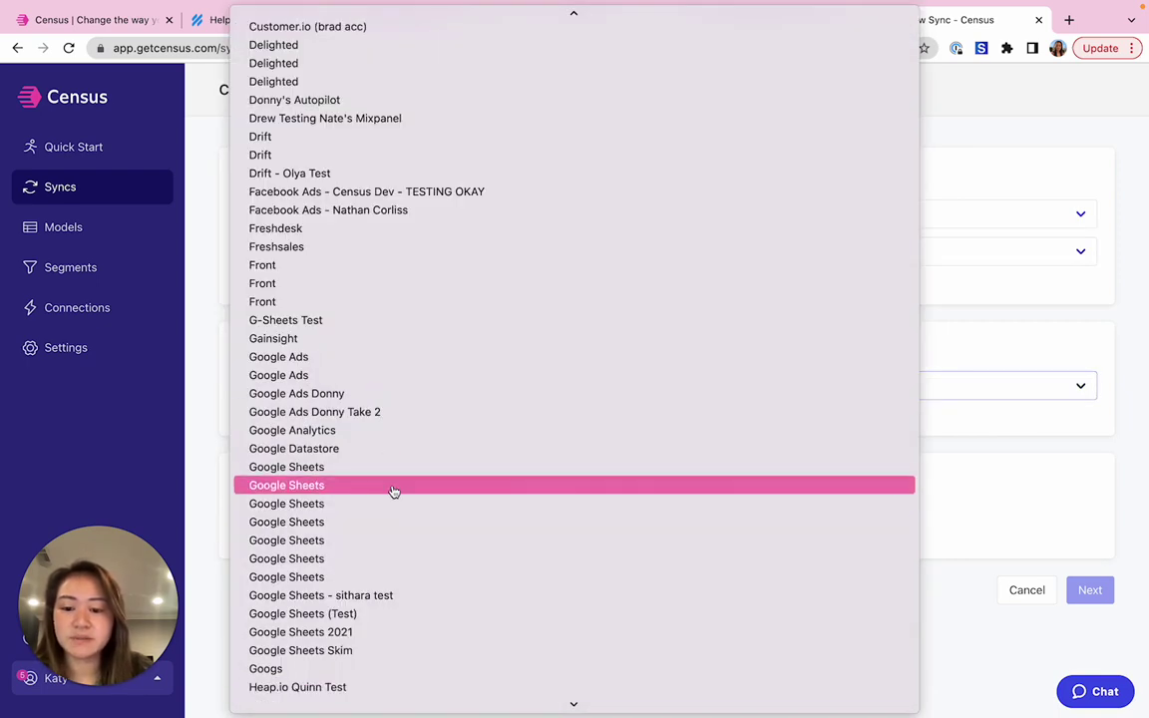
{"action": "scroll", "coordinate": [363, 588], "scroll_direction": "down", "scroll_amount": 2}
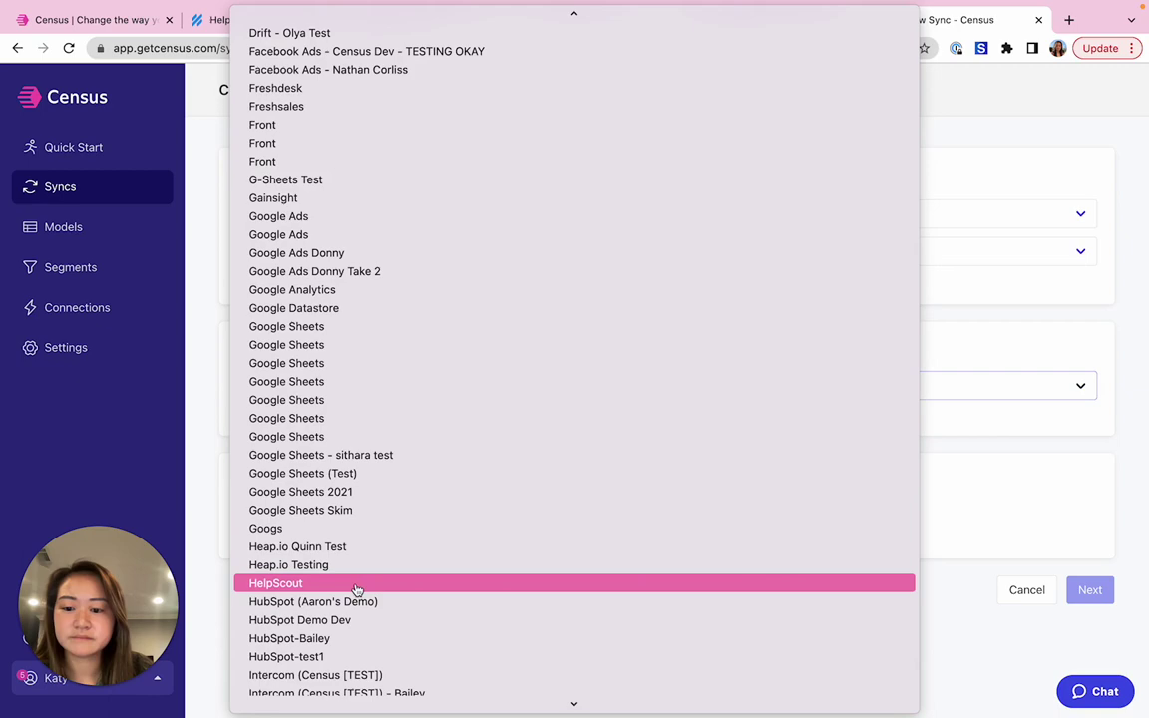
{"action": "left_click", "coordinate": [356, 584]}
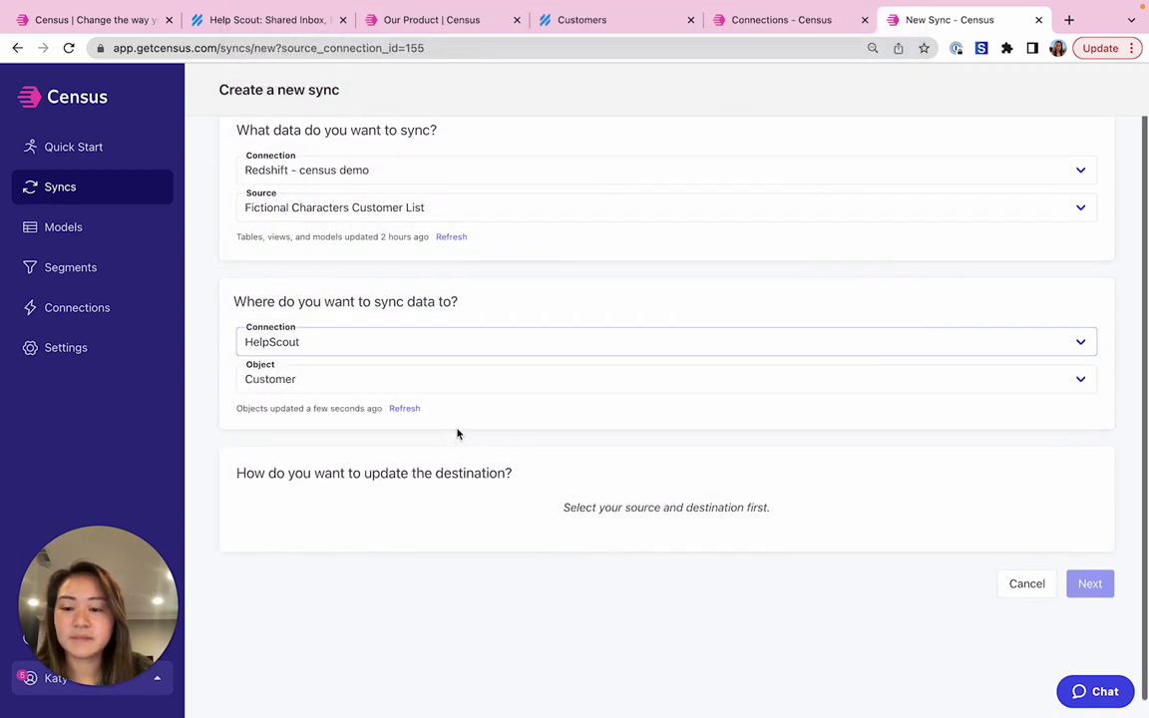
{"action": "scroll", "coordinate": [457, 432], "scroll_direction": "down", "scroll_amount": 2}
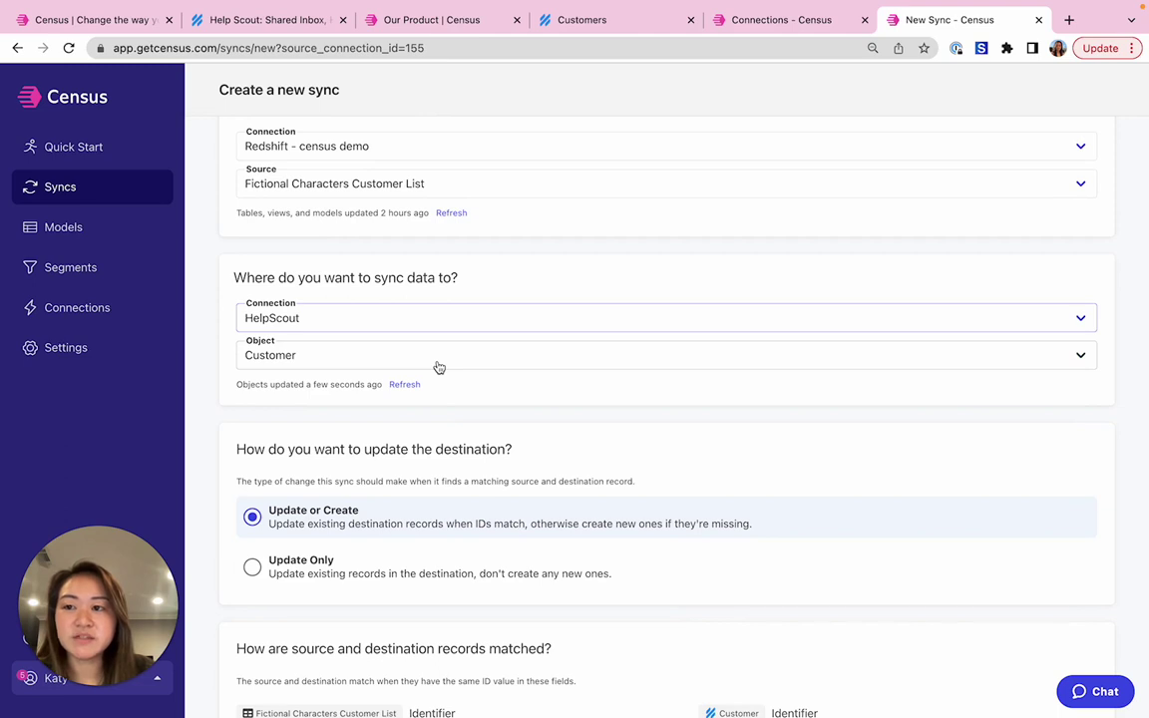
{"action": "scroll", "coordinate": [439, 368], "scroll_direction": "down", "scroll_amount": 3}
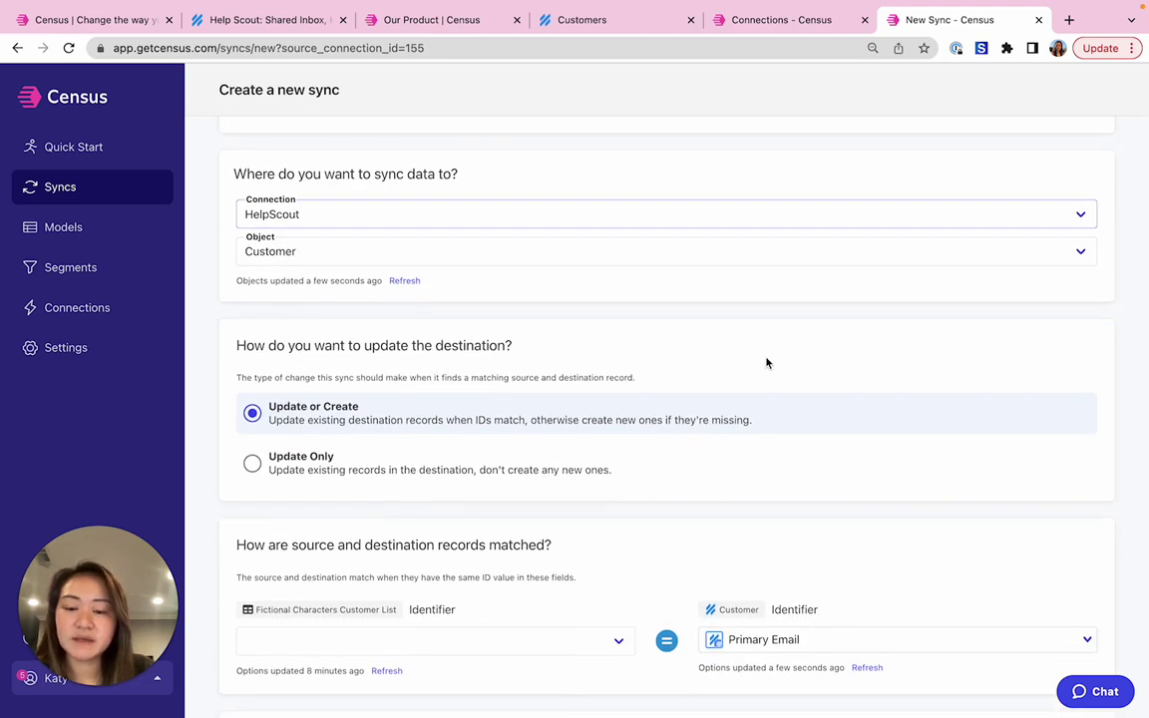
{"action": "scroll", "coordinate": [766, 363], "scroll_direction": "down", "scroll_amount": 1}
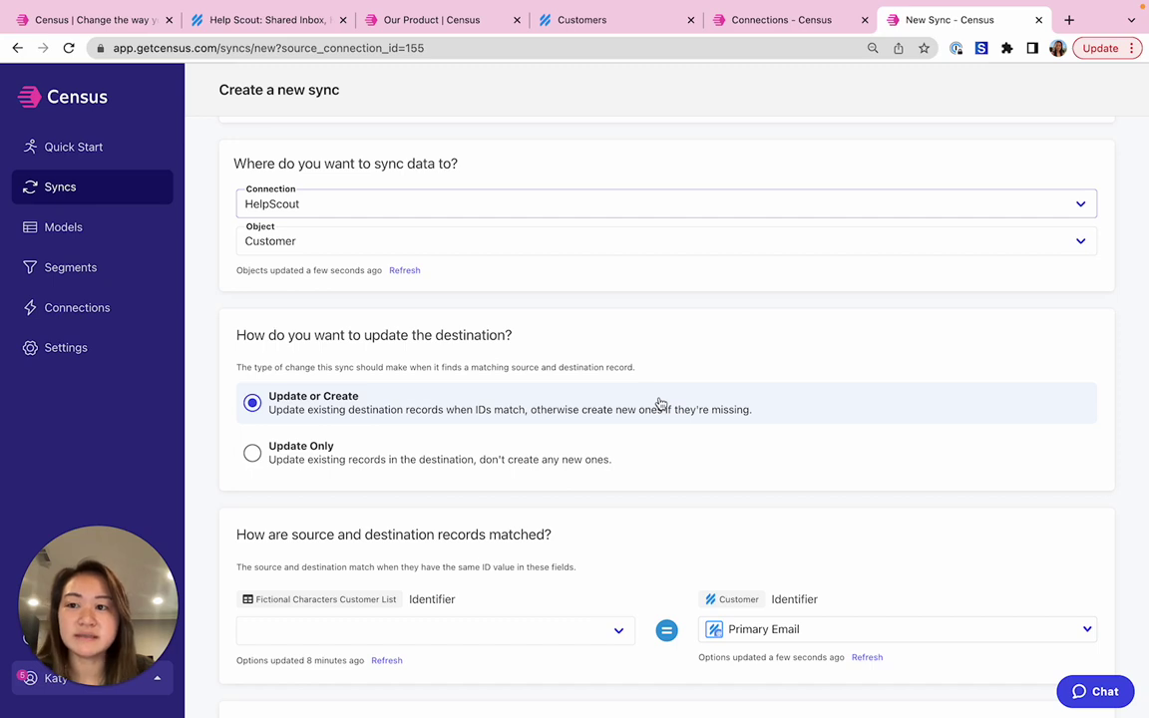
{"action": "scroll", "coordinate": [660, 402], "scroll_direction": "down", "scroll_amount": 1}
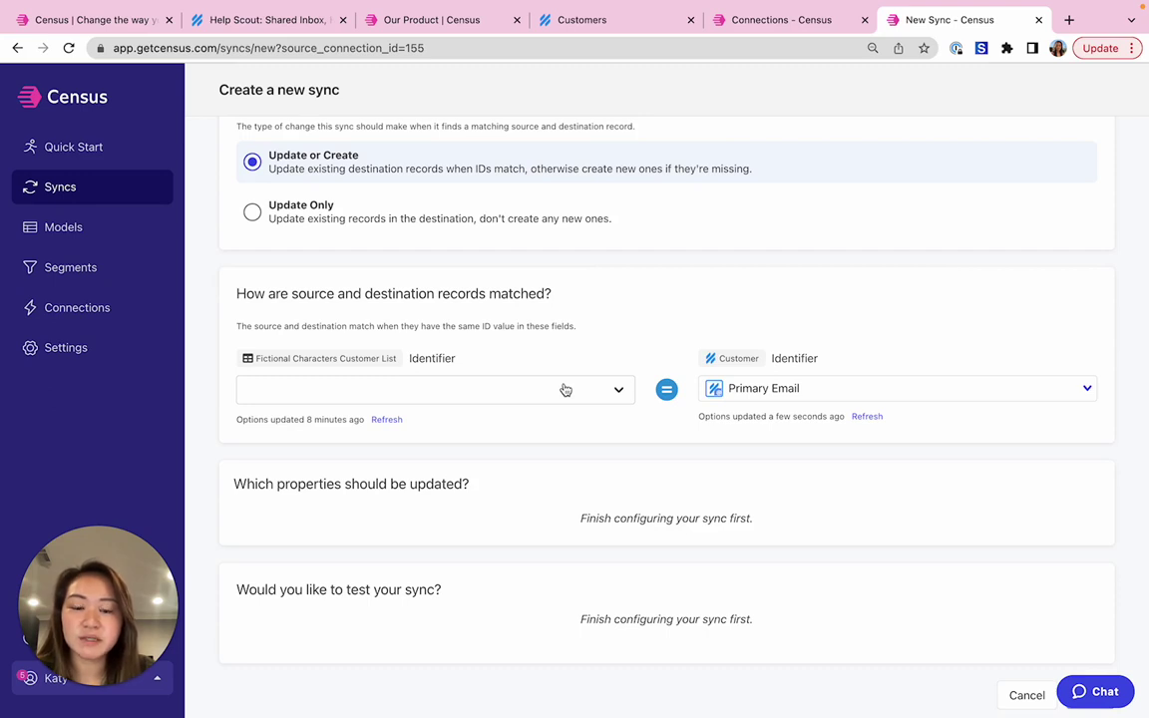
- Match records on the email column against Primary Email
{"action": "left_click", "coordinate": [565, 389]}
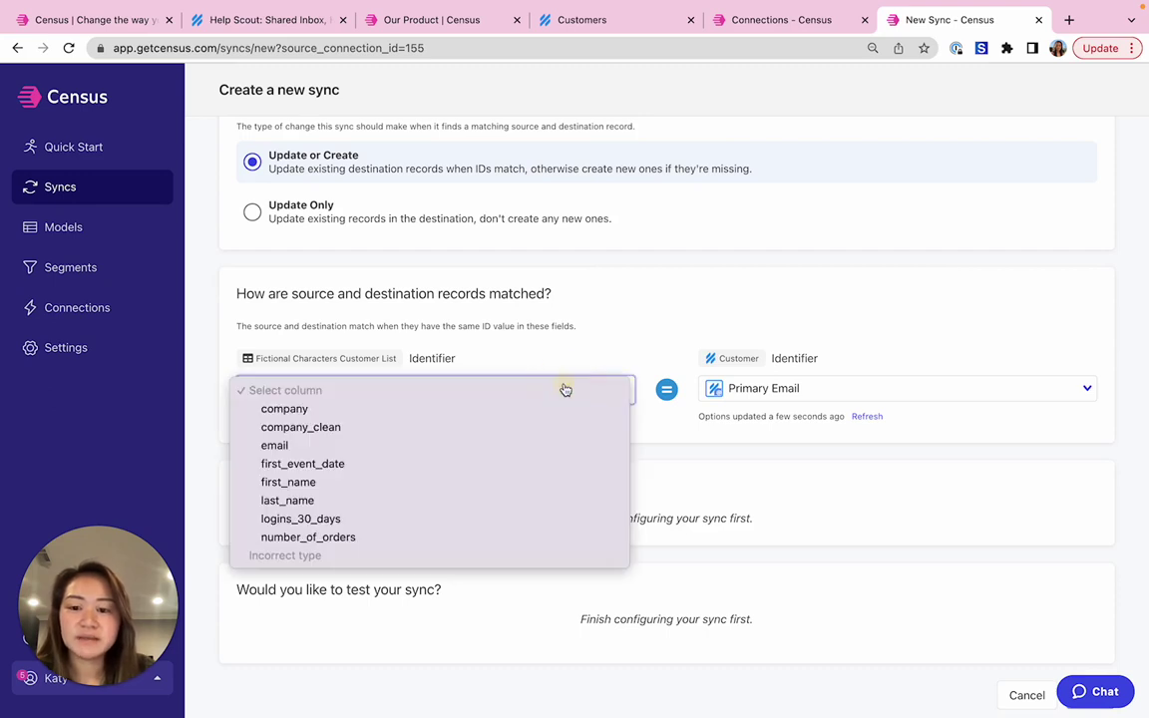
{"action": "left_click", "coordinate": [416, 445]}
{"action": "scroll", "coordinate": [418, 447], "scroll_direction": "down", "scroll_amount": 5}
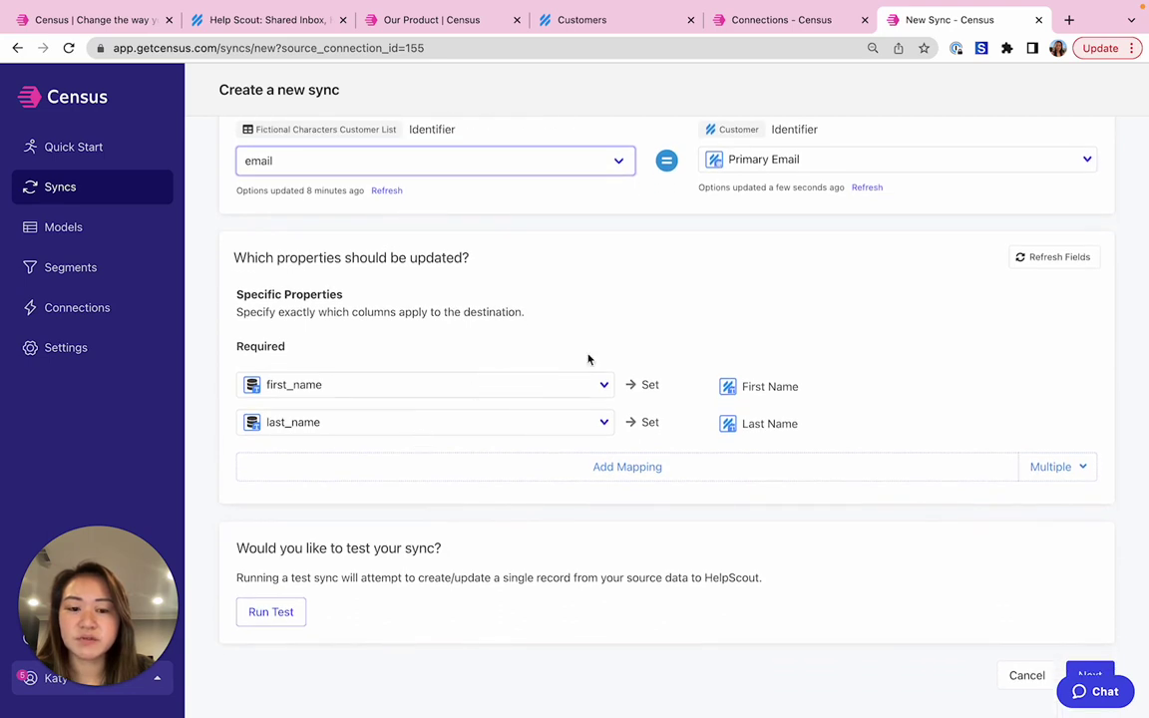
- Map logins_30_days to 'Logins in the last 30 days', continue, and choose to run the sync immediately
{"action": "left_click", "coordinate": [595, 466]}
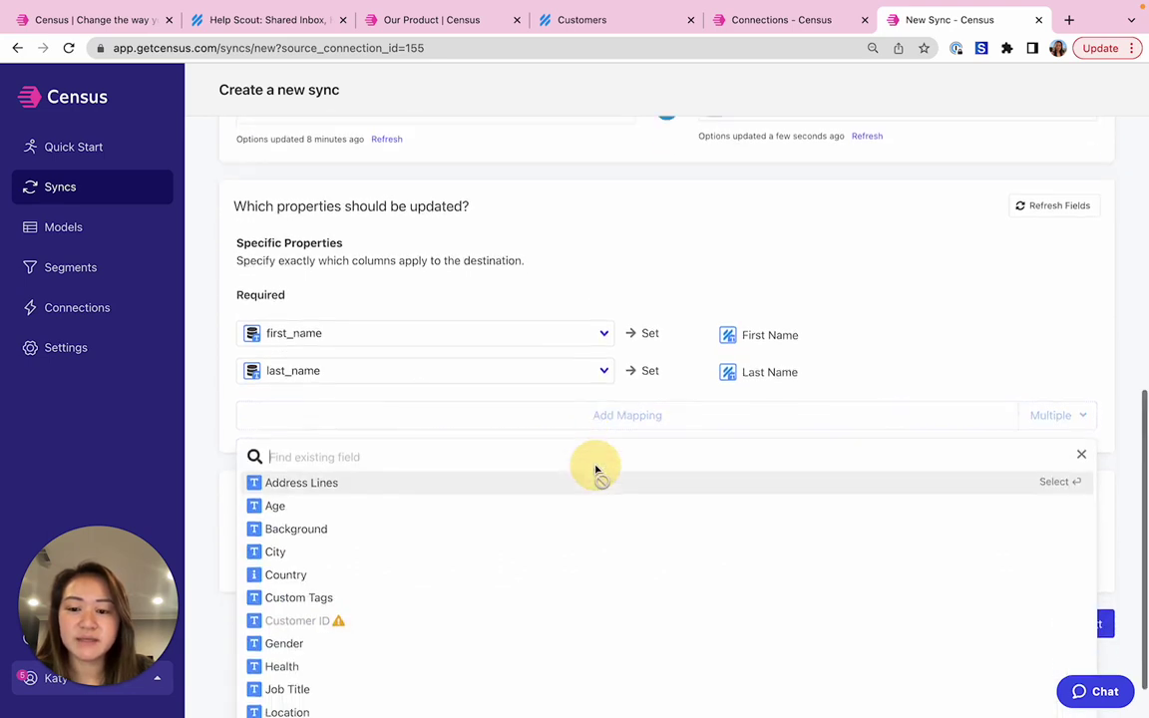
{"action": "type", "text": "log"}
{"action": "left_click", "coordinate": [569, 423]}
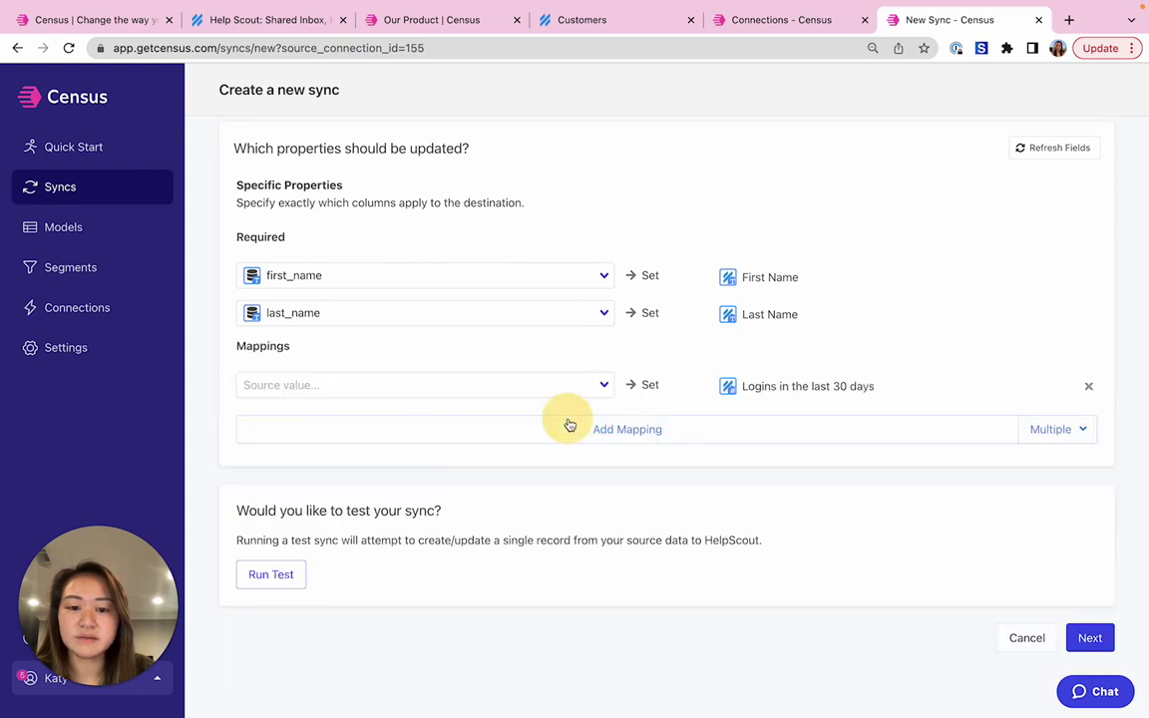
{"action": "left_click", "coordinate": [539, 385]}
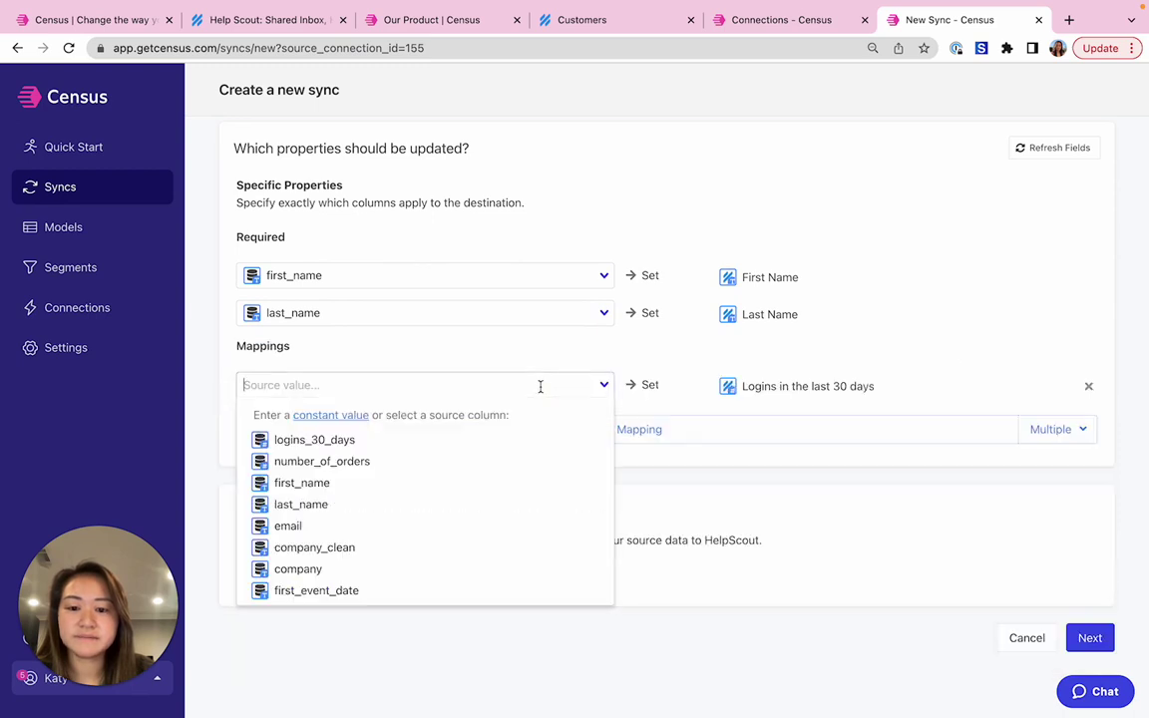
{"action": "left_click", "coordinate": [524, 440]}
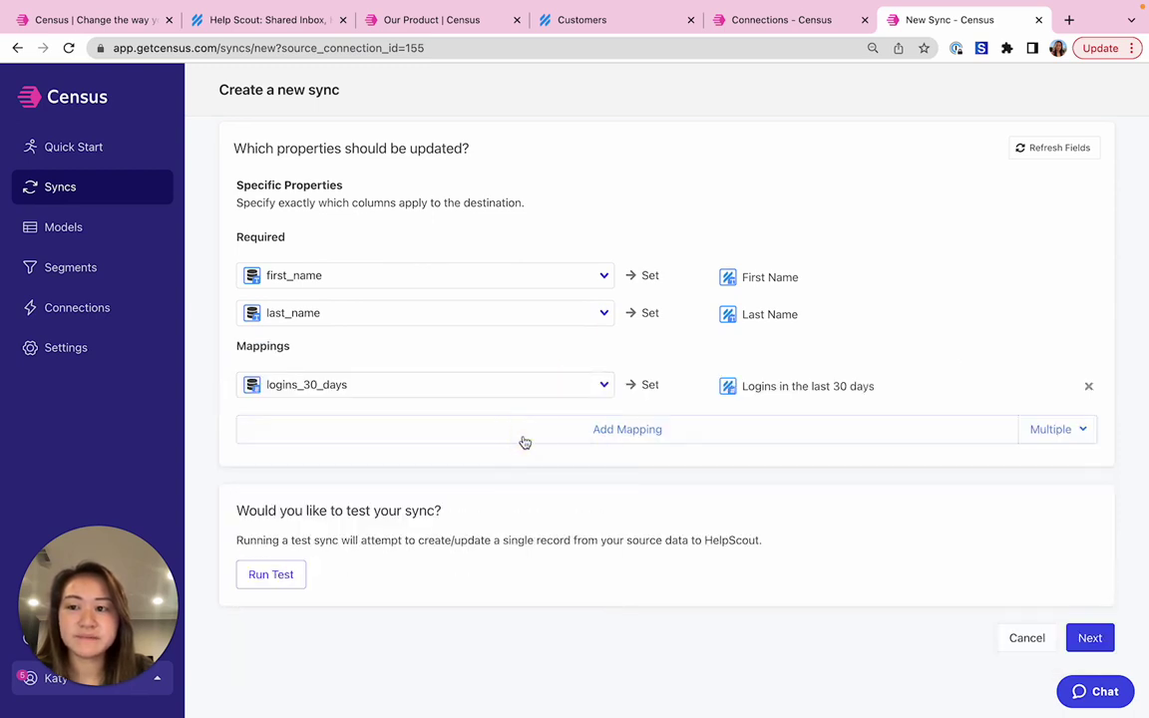
{"action": "scroll", "coordinate": [524, 442], "scroll_direction": "down", "scroll_amount": 2}
{"action": "left_click", "coordinate": [1091, 564]}
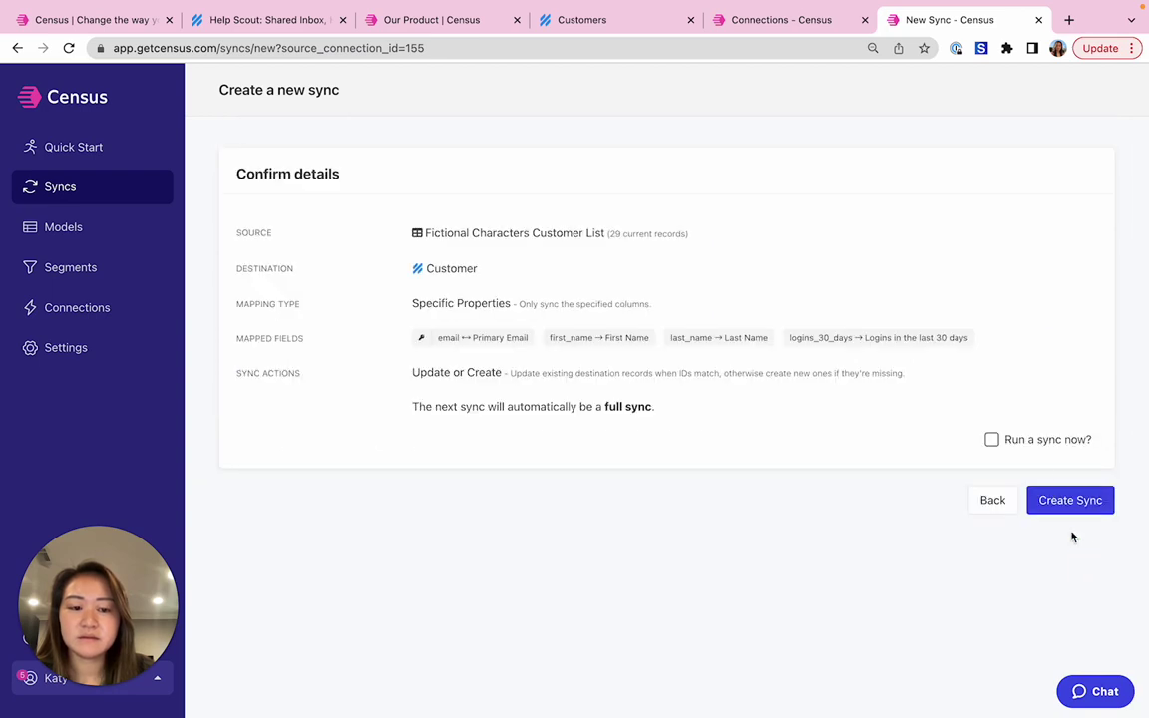
{"action": "left_click", "coordinate": [1025, 439]}
- Create the sync, then inspect its configuration and available schedule frequencies, leaving it Manual
{"action": "left_click", "coordinate": [1059, 496]}
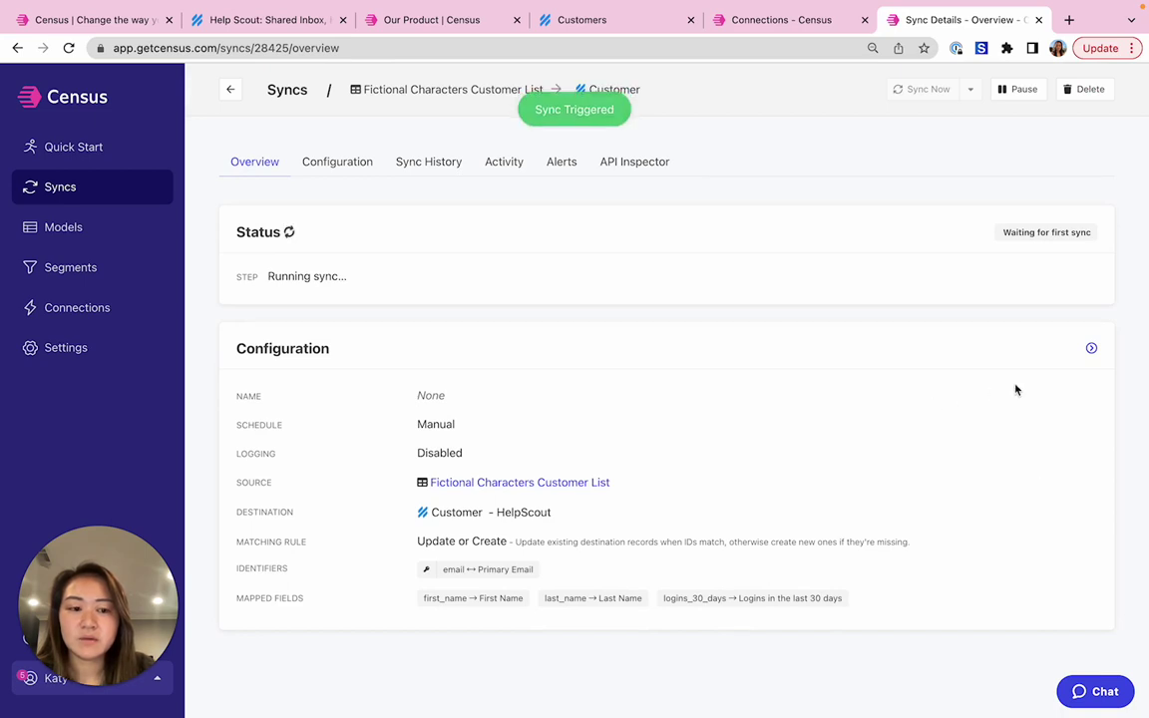
{"action": "left_click", "coordinate": [1090, 351]}
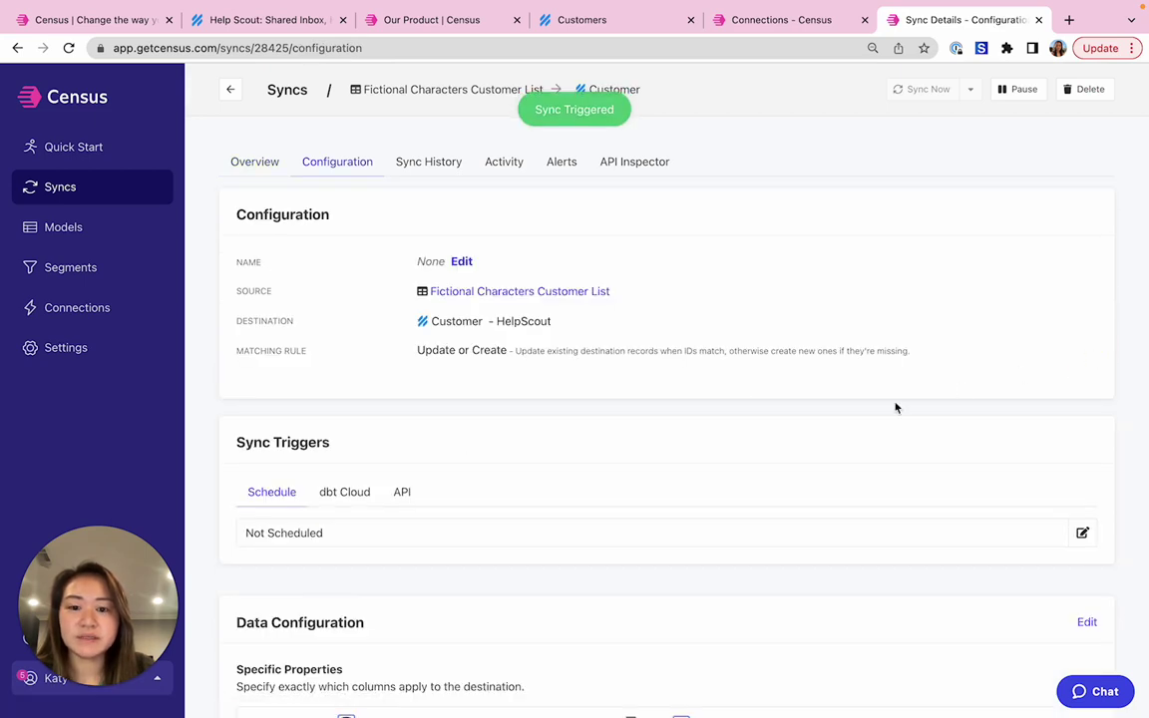
{"action": "scroll", "coordinate": [841, 425], "scroll_direction": "down", "scroll_amount": 2}
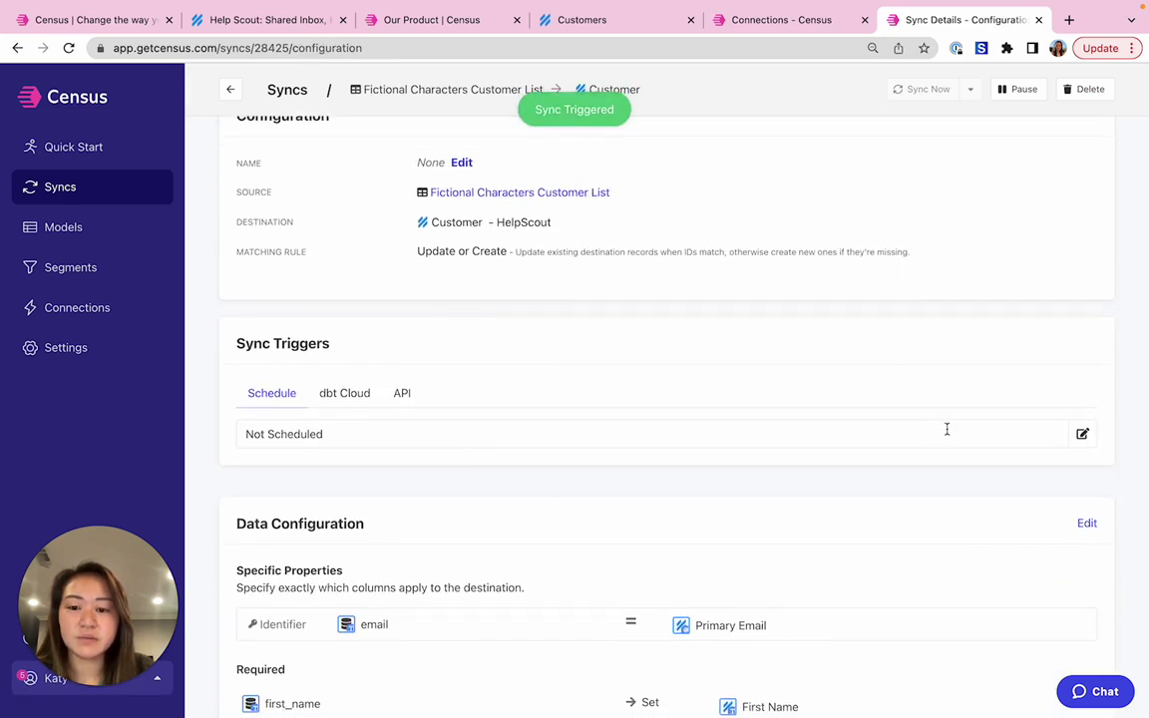
{"action": "left_click", "coordinate": [1082, 435]}
{"action": "left_click", "coordinate": [580, 387]}
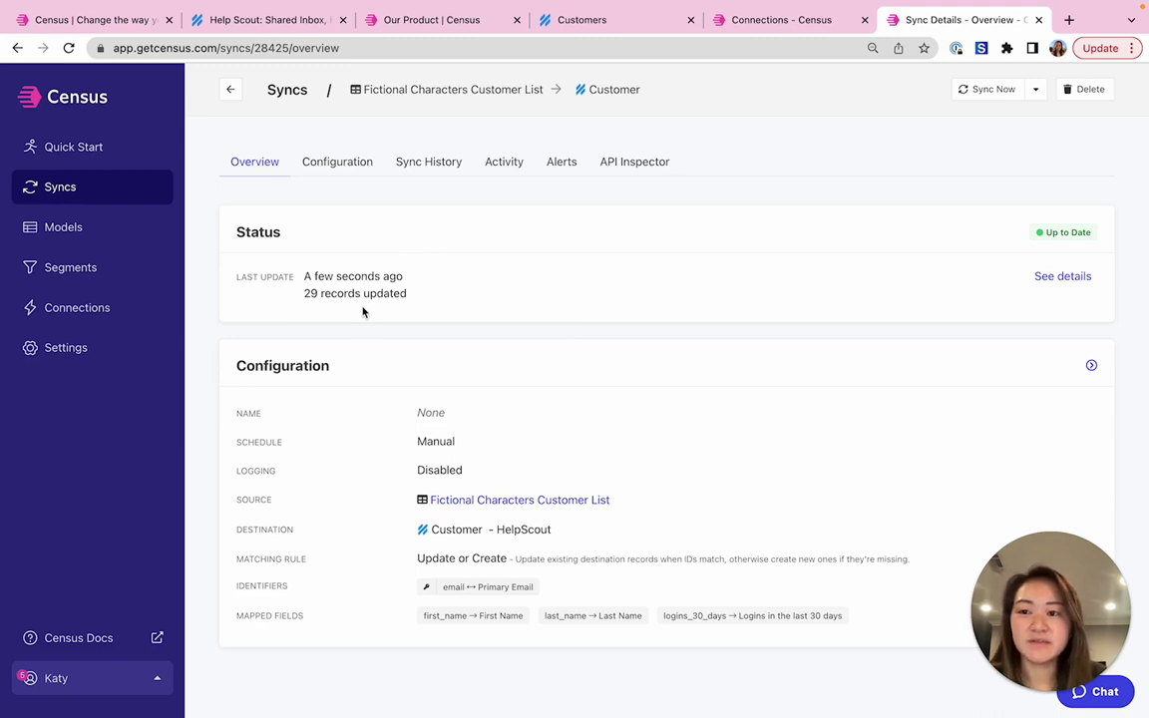
- In Help Scout Customers, search for the customer by name and open their profile showing 2 logins
{"action": "left_click", "coordinate": [588, 24]}
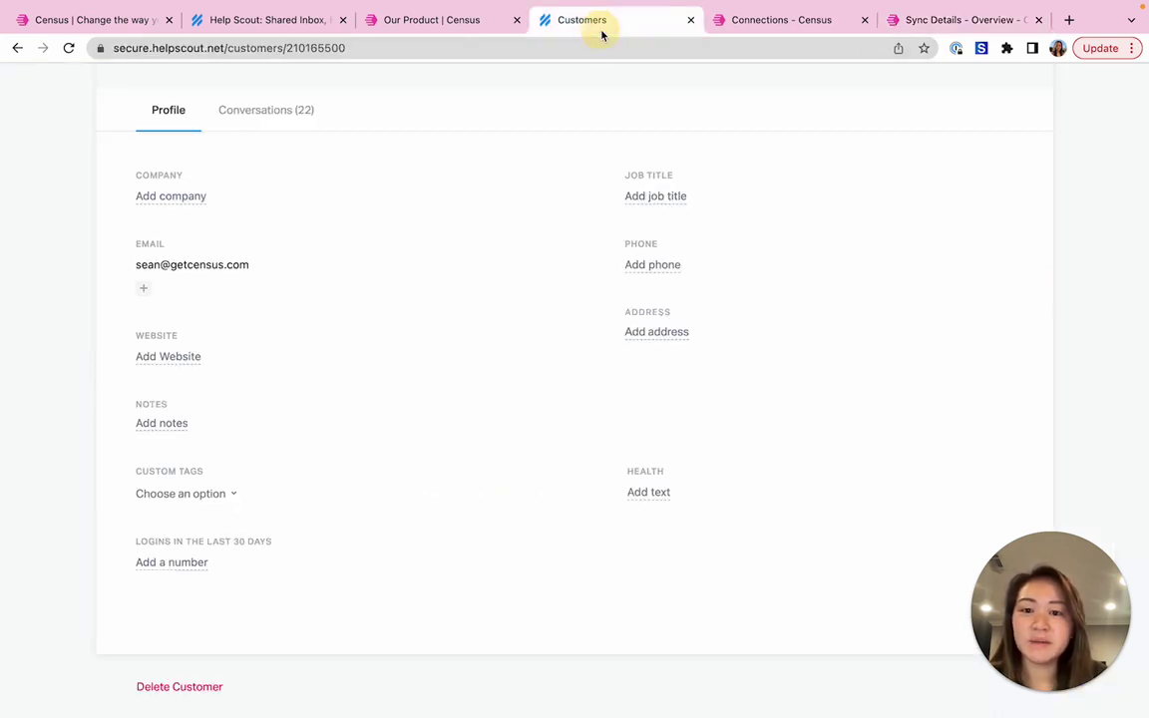
{"action": "scroll", "coordinate": [467, 205], "scroll_direction": "up", "scroll_amount": 3}
{"action": "left_click", "coordinate": [371, 96]}
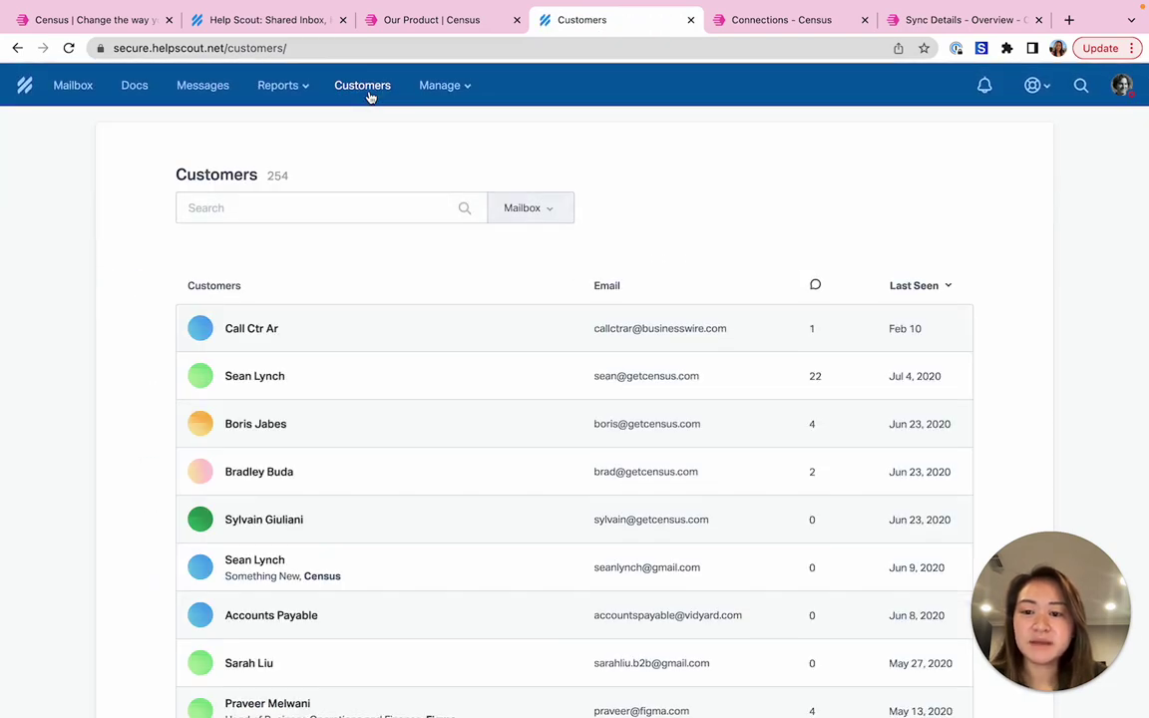
{"action": "left_click", "coordinate": [348, 211]}
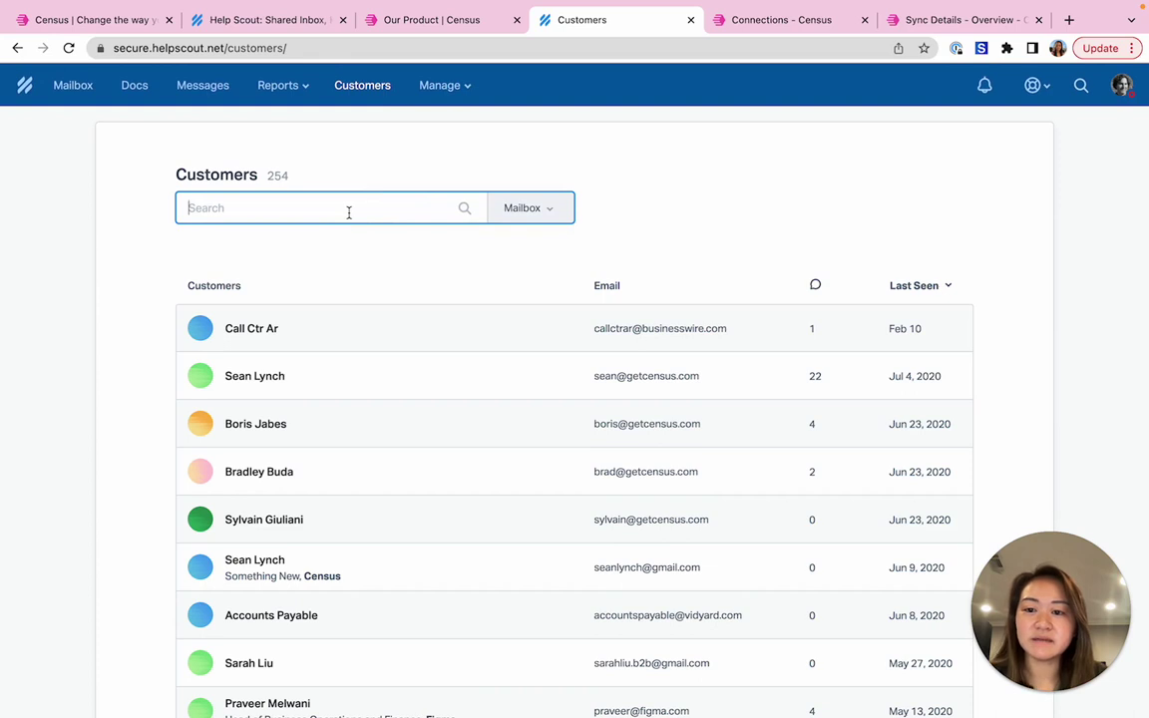
{"action": "type", "text": "han solo"}
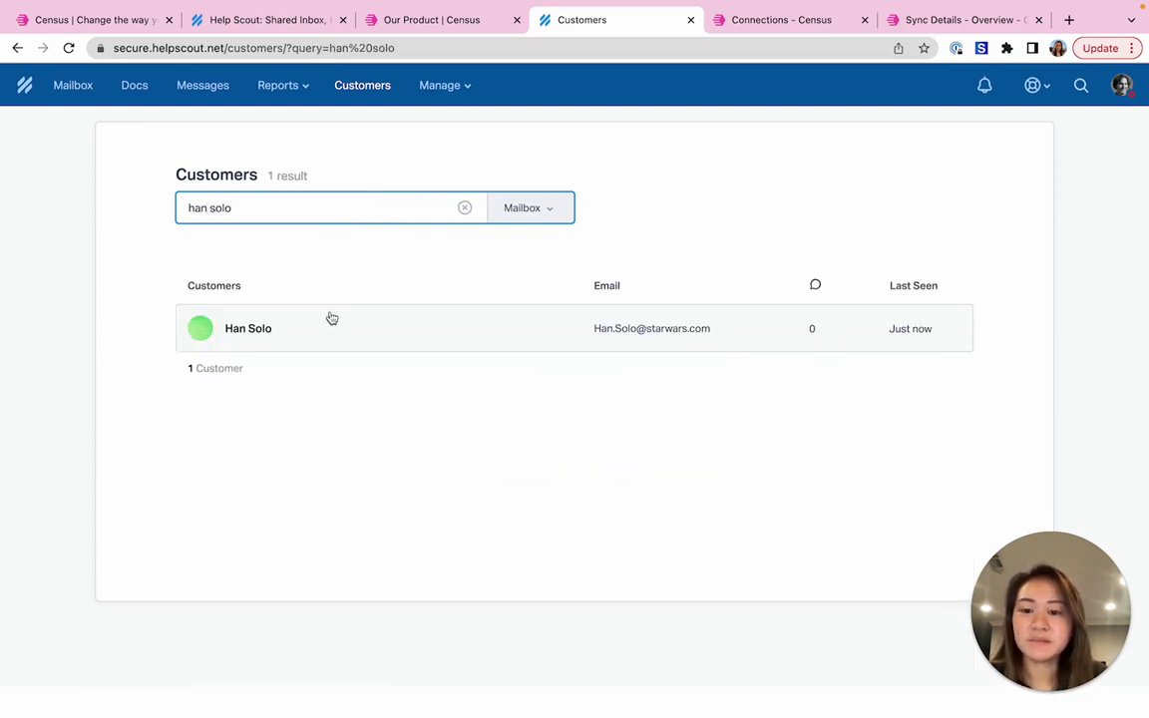
{"action": "left_click", "coordinate": [329, 329]}
{"action": "scroll", "coordinate": [331, 333], "scroll_direction": "down", "scroll_amount": 2}
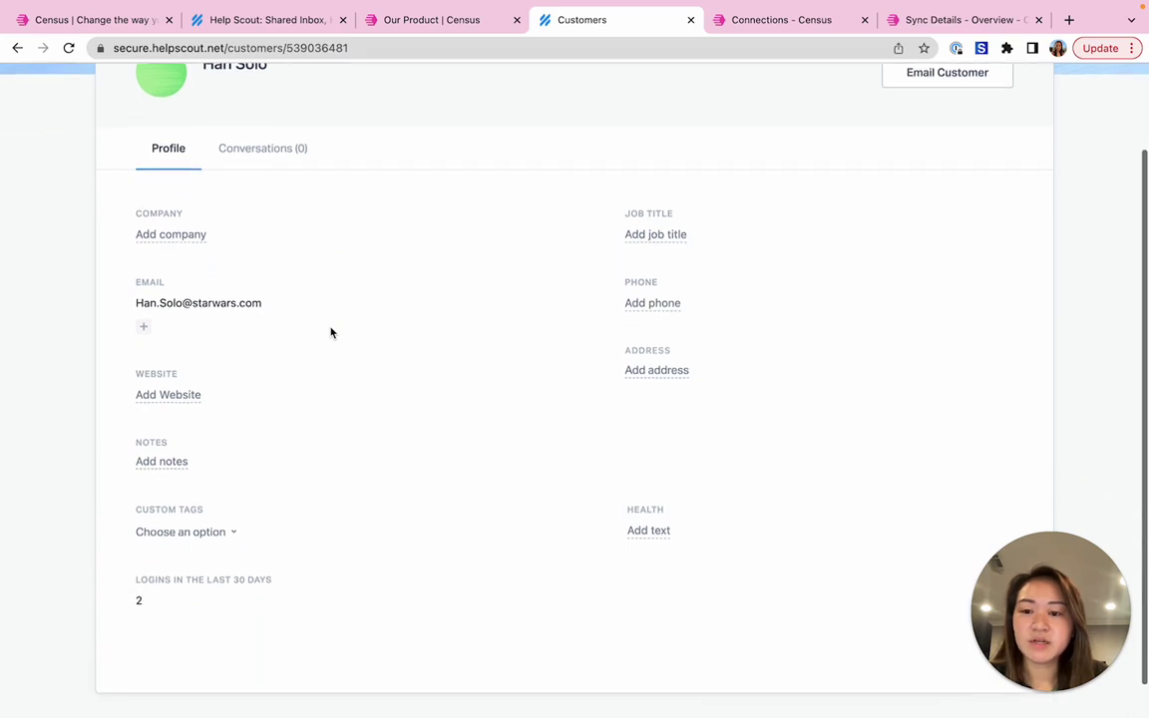
{"action": "scroll", "coordinate": [331, 333], "scroll_direction": "down", "scroll_amount": 1}
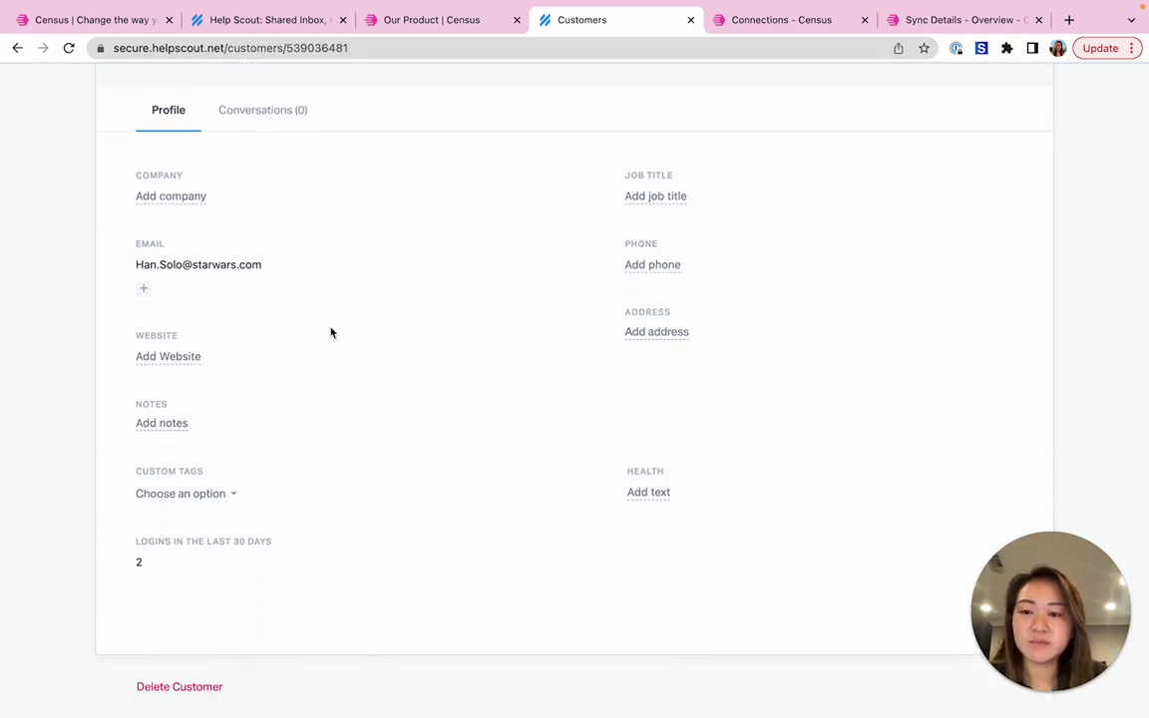
{"action": "scroll", "coordinate": [331, 333], "scroll_direction": "up", "scroll_amount": 3}
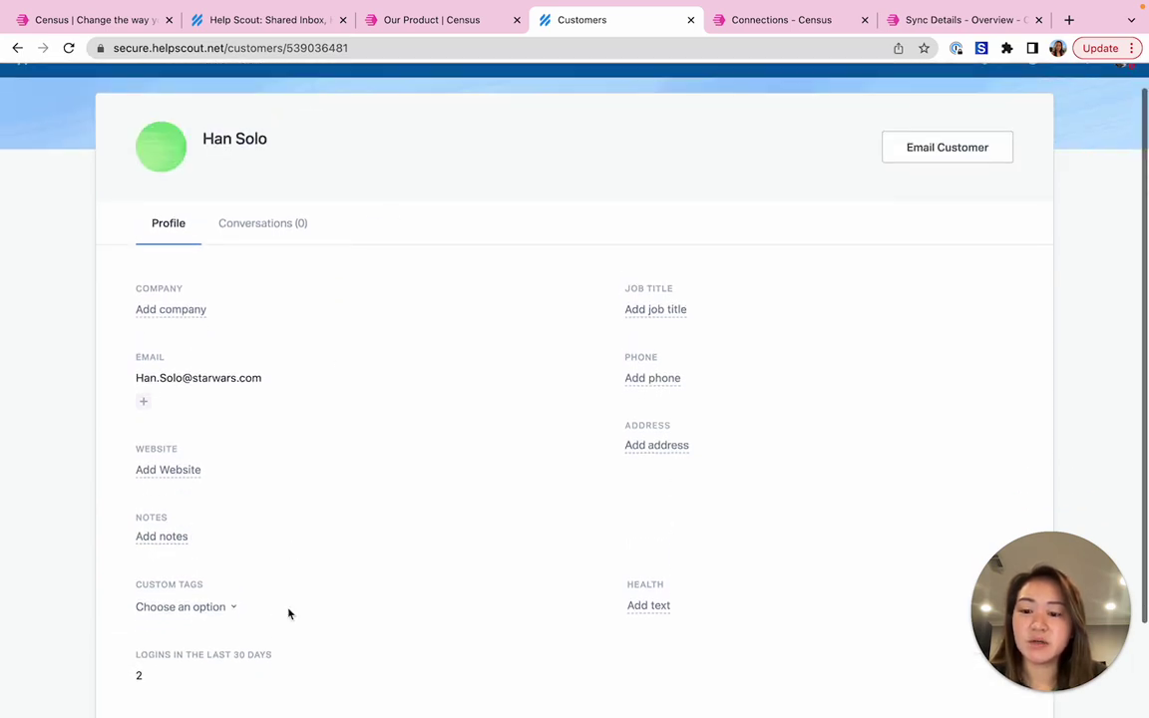